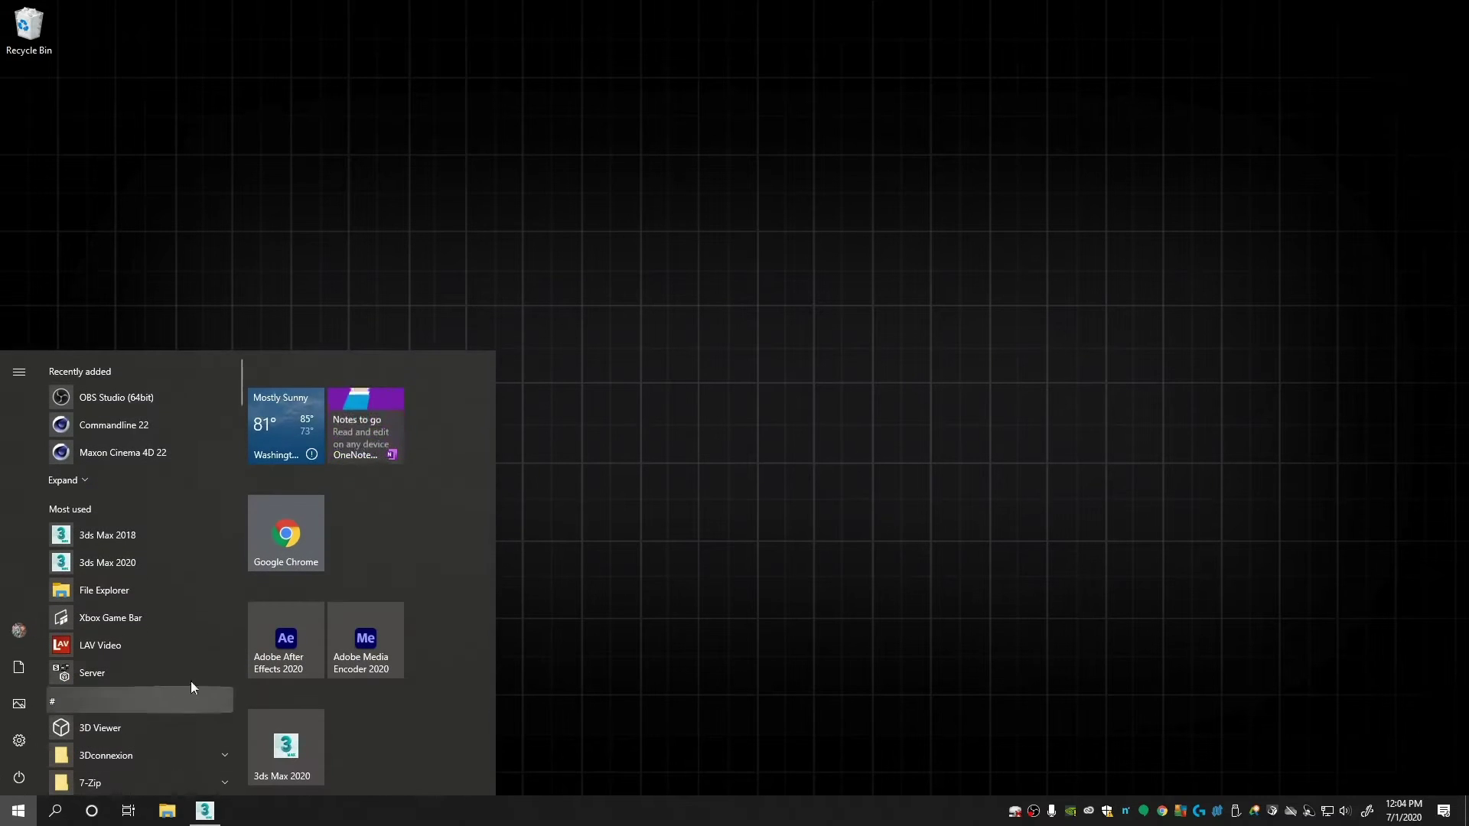
Step: Open Chrome and go to download.chaosgroup.com
{"action": "left_click", "coordinate": [281, 553]}
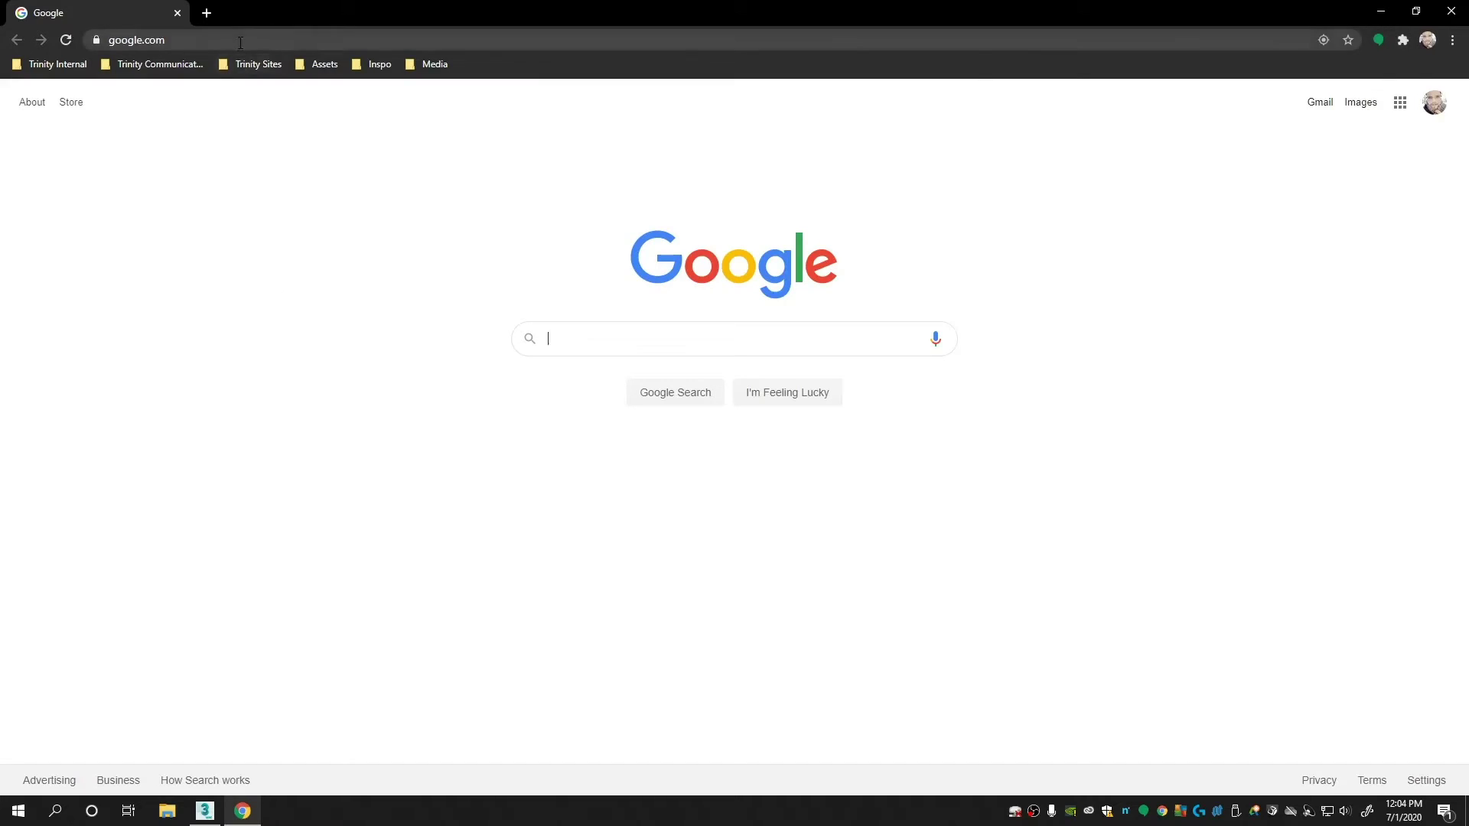
{"action": "left_click", "coordinate": [242, 40]}
{"action": "type", "text": "dow"}
{"action": "key", "text": "Right"}
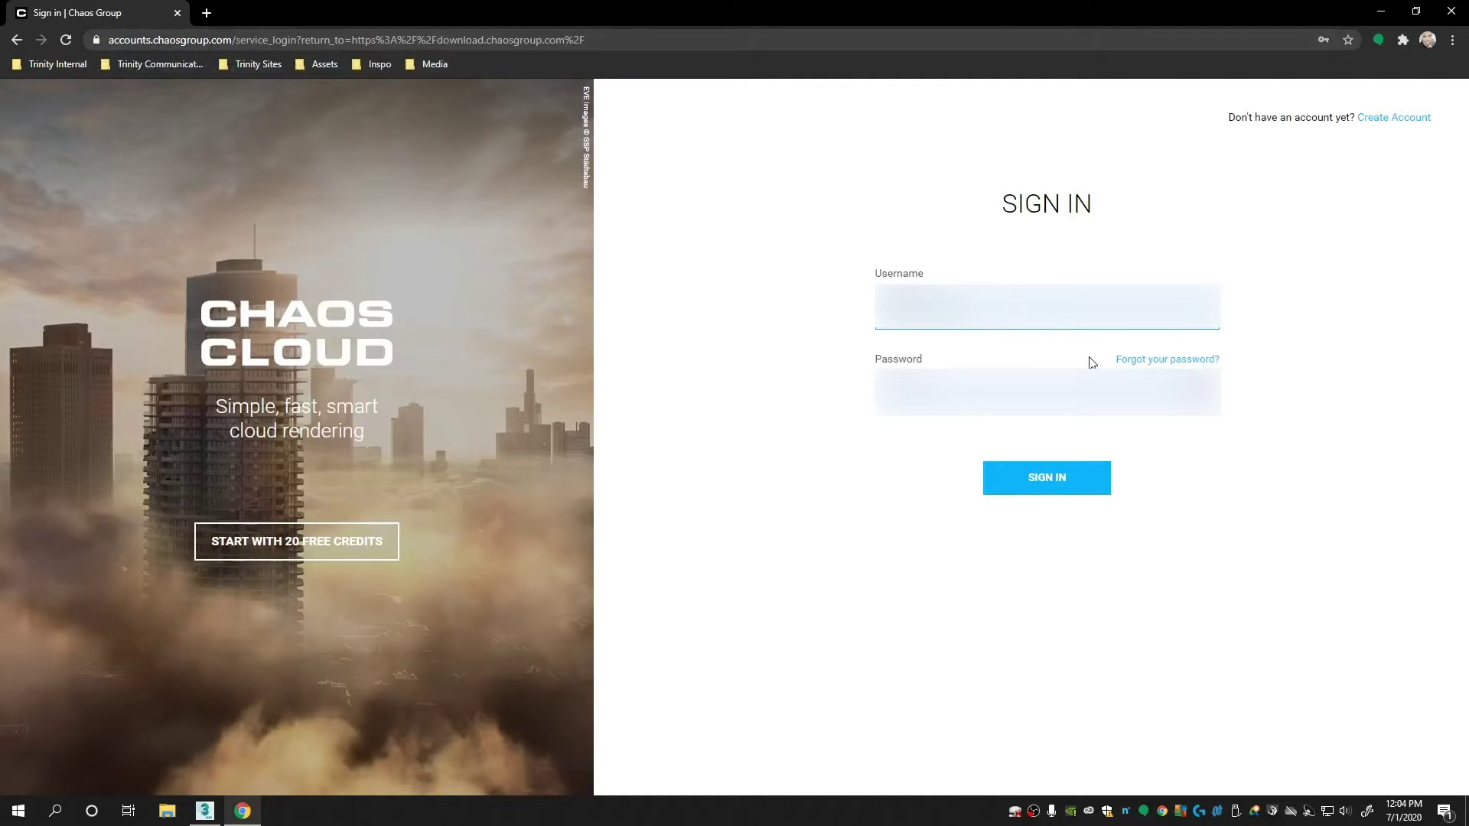
Step: Sign in with the saved credentials and open the V-Ray for 3ds Max downloads
{"action": "left_click", "coordinate": [1041, 286]}
{"action": "left_click", "coordinate": [1042, 289]}
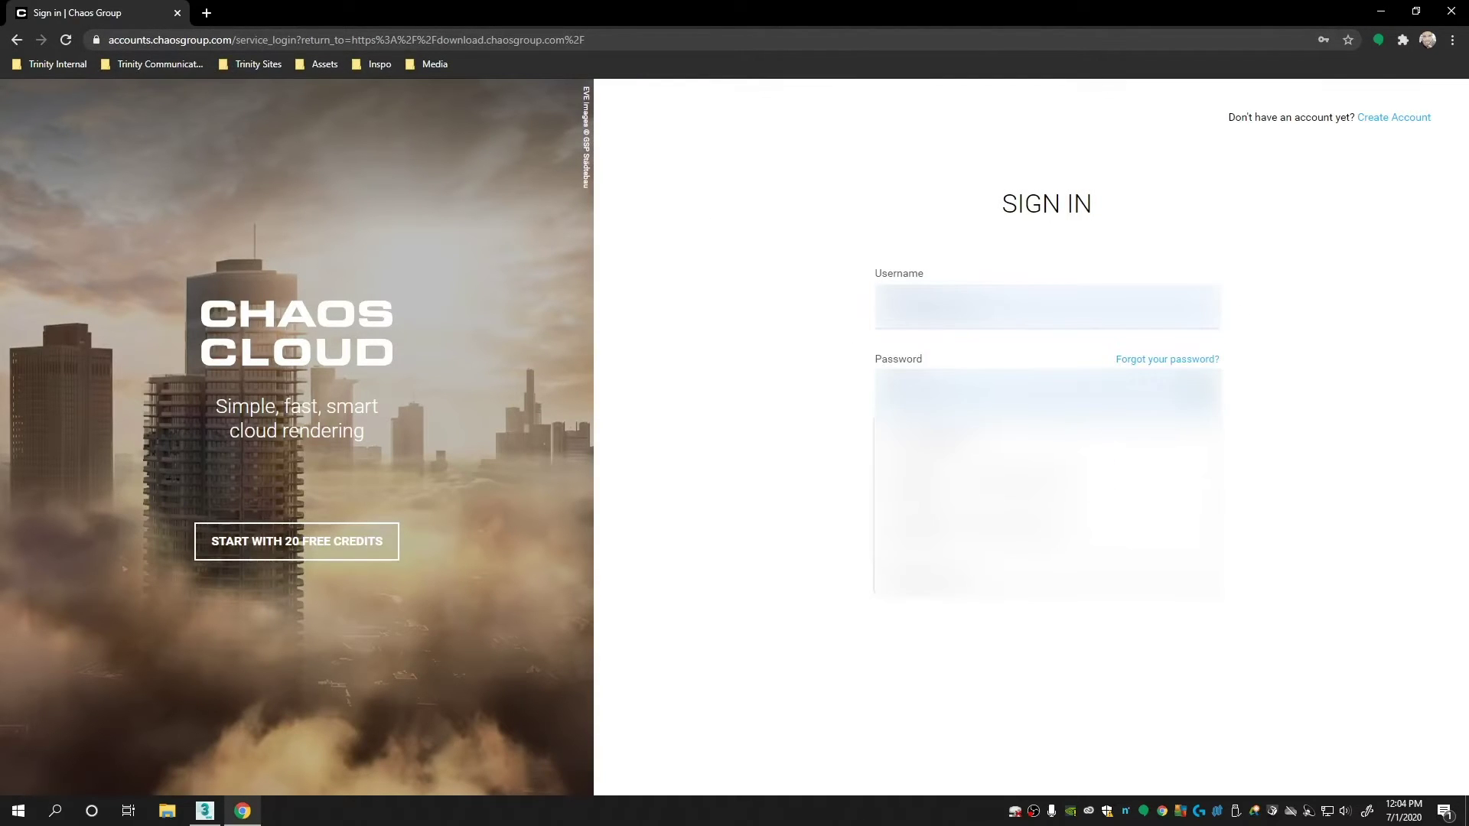
{"action": "left_click", "coordinate": [1033, 493]}
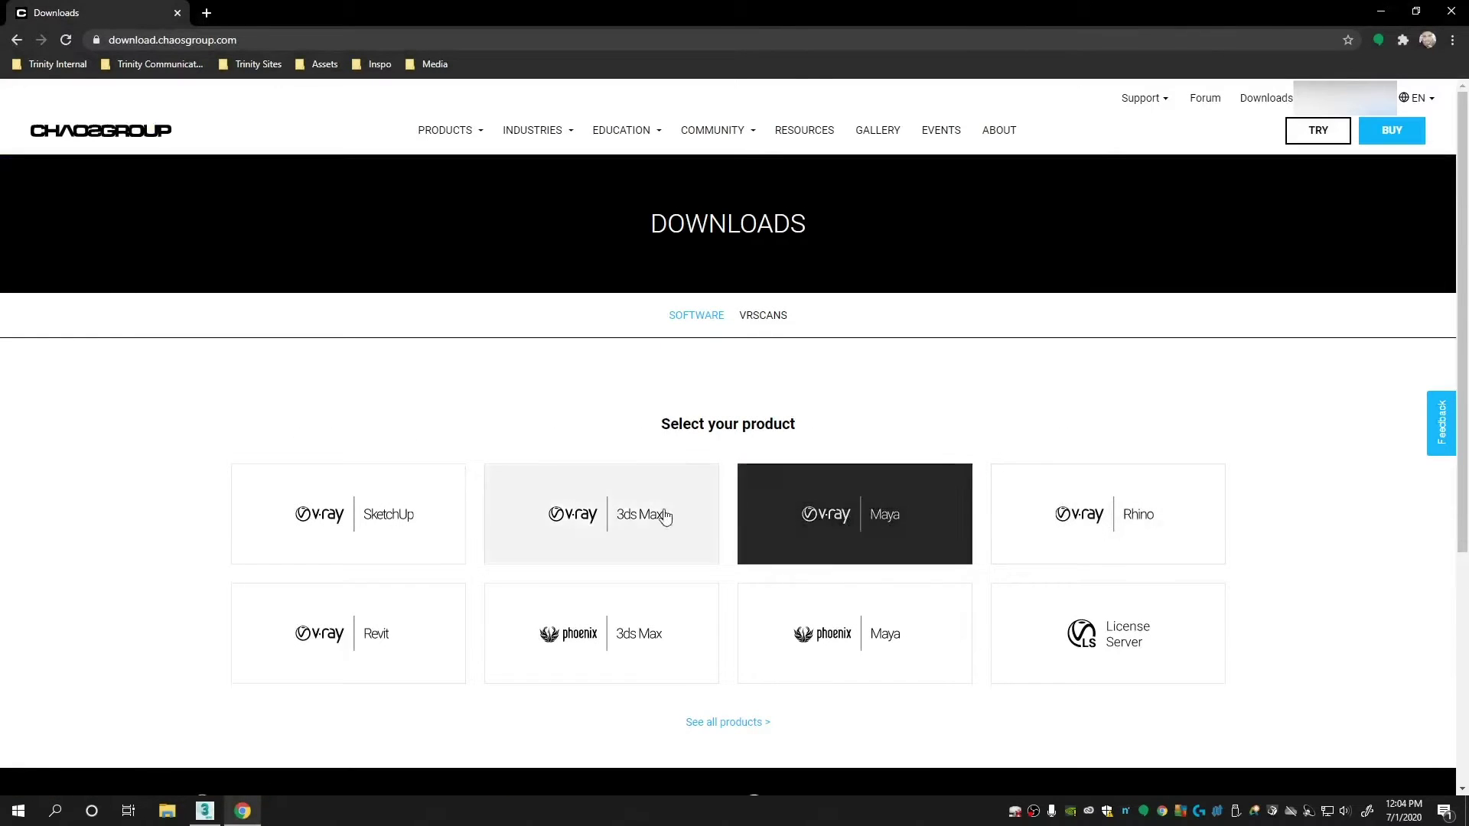
{"action": "left_click", "coordinate": [605, 515]}
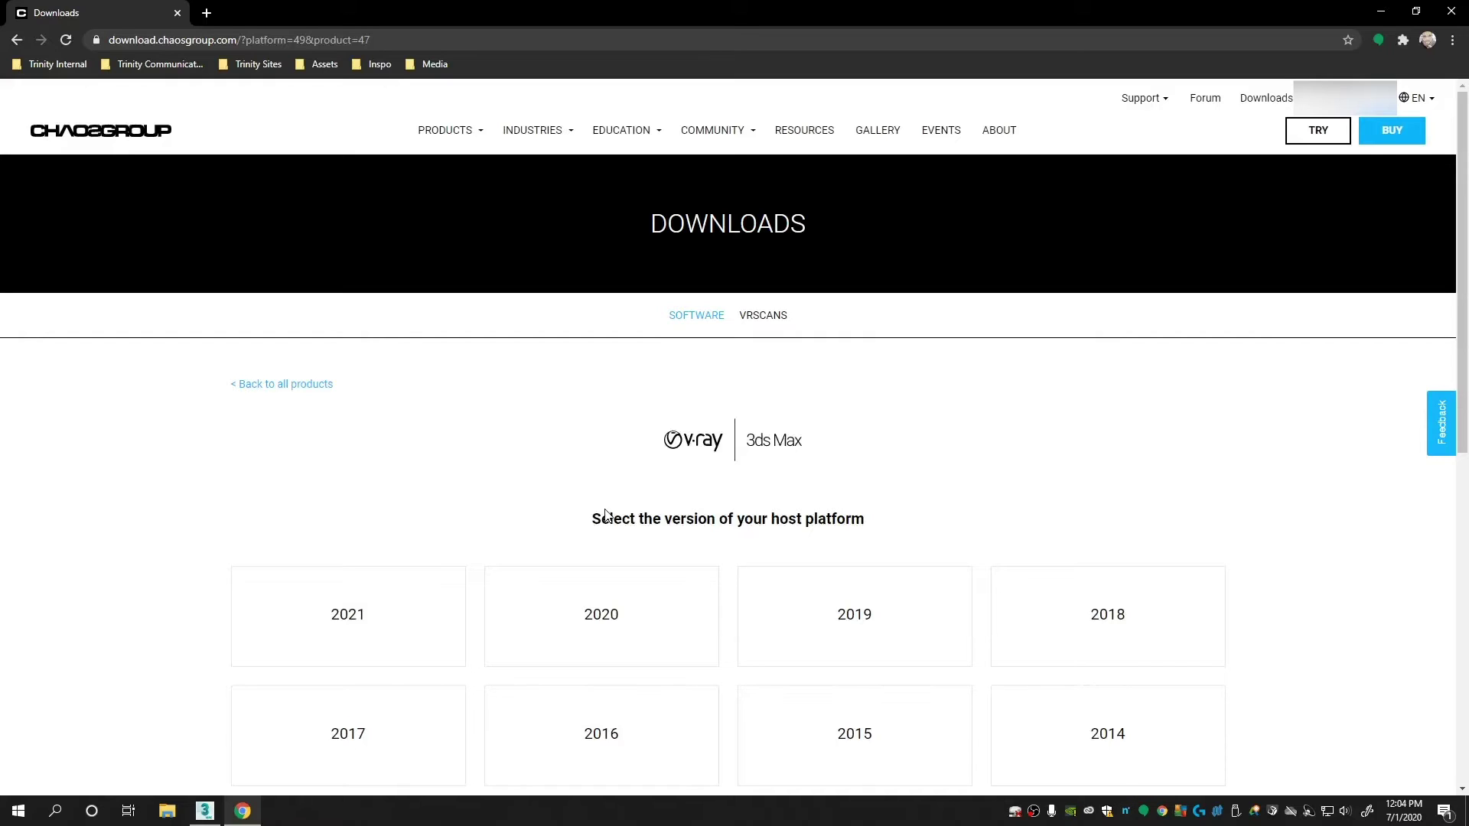
Step: Pick 3ds Max 2020, glance at older releases, then download V-Ray 5 for Windows x64
{"action": "left_click", "coordinate": [590, 604]}
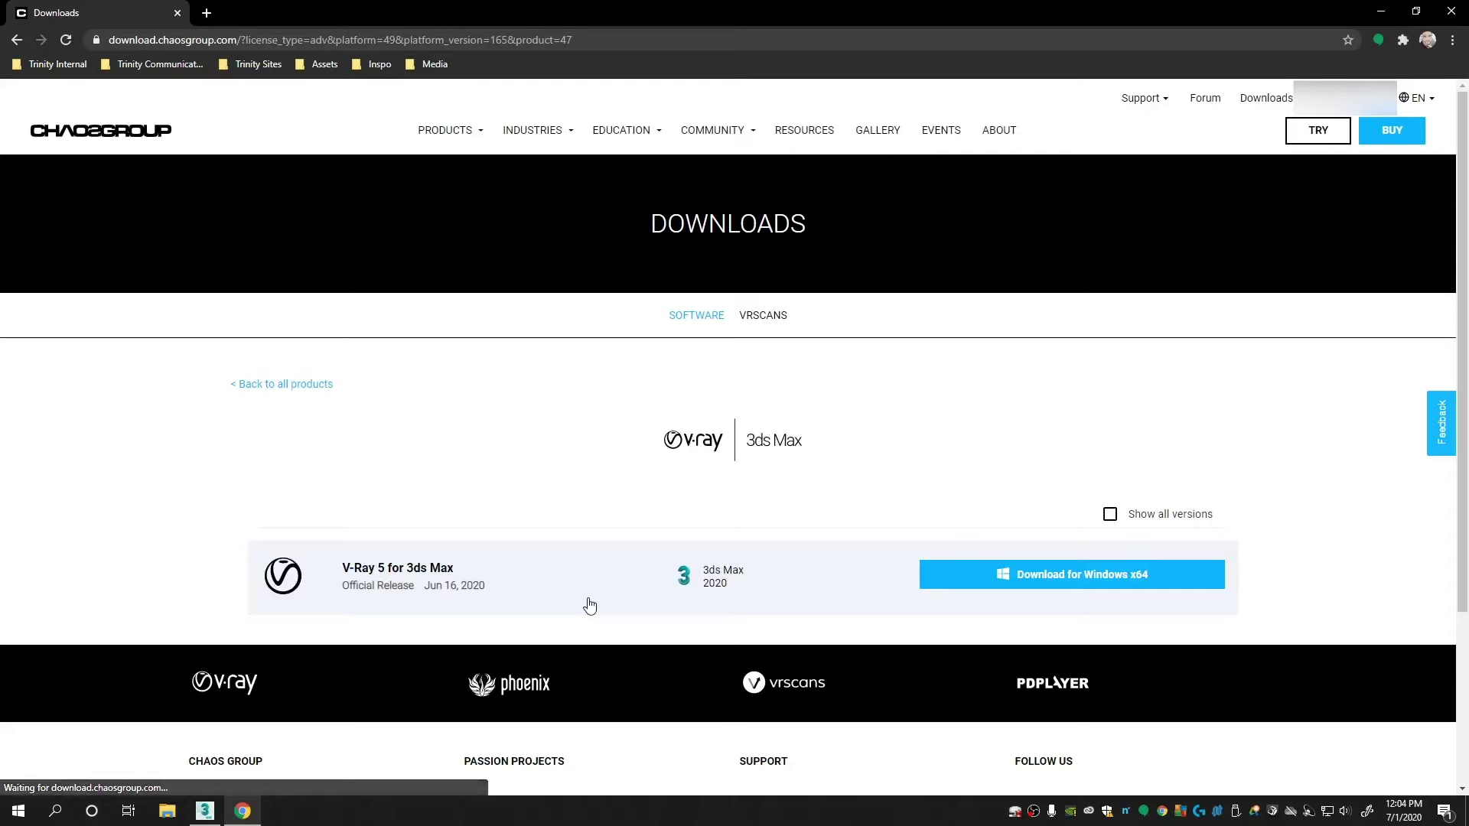
{"action": "left_click", "coordinate": [1119, 515]}
{"action": "left_click_drag", "start_coordinate": [1466, 299], "coordinate": [1461, 470]}
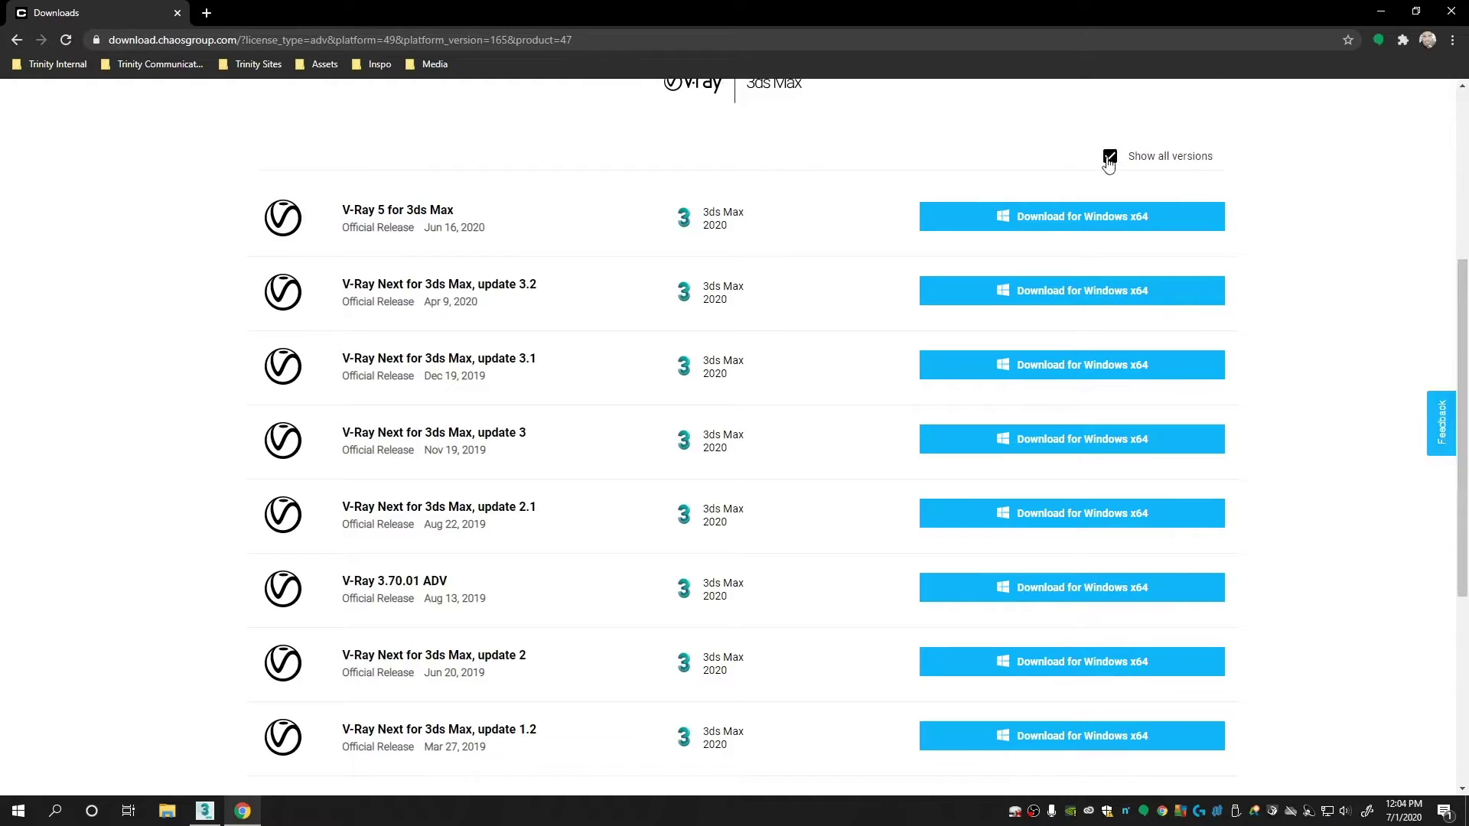
{"action": "left_click", "coordinate": [1109, 157]}
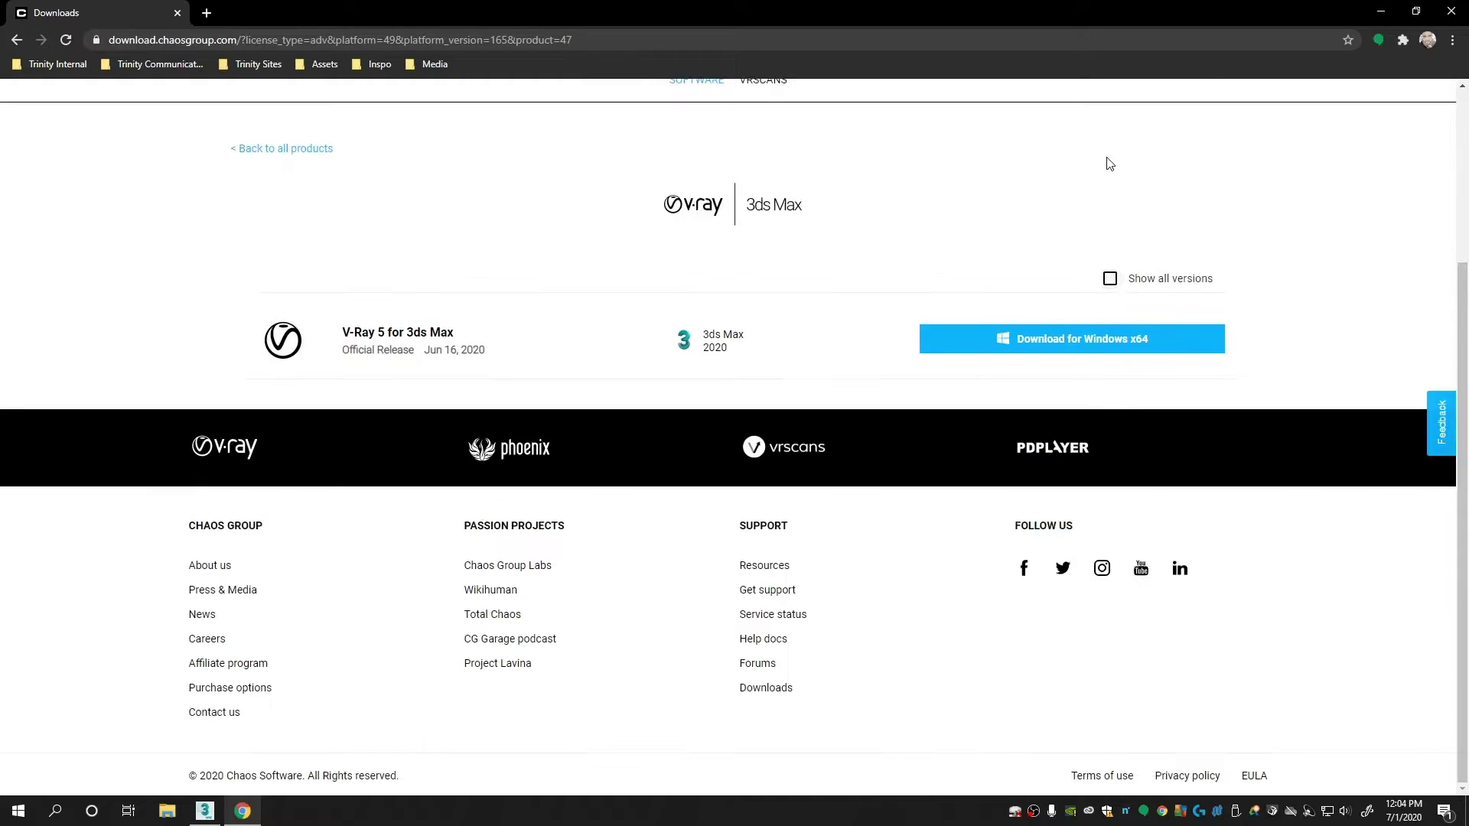
{"action": "left_click", "coordinate": [1048, 344]}
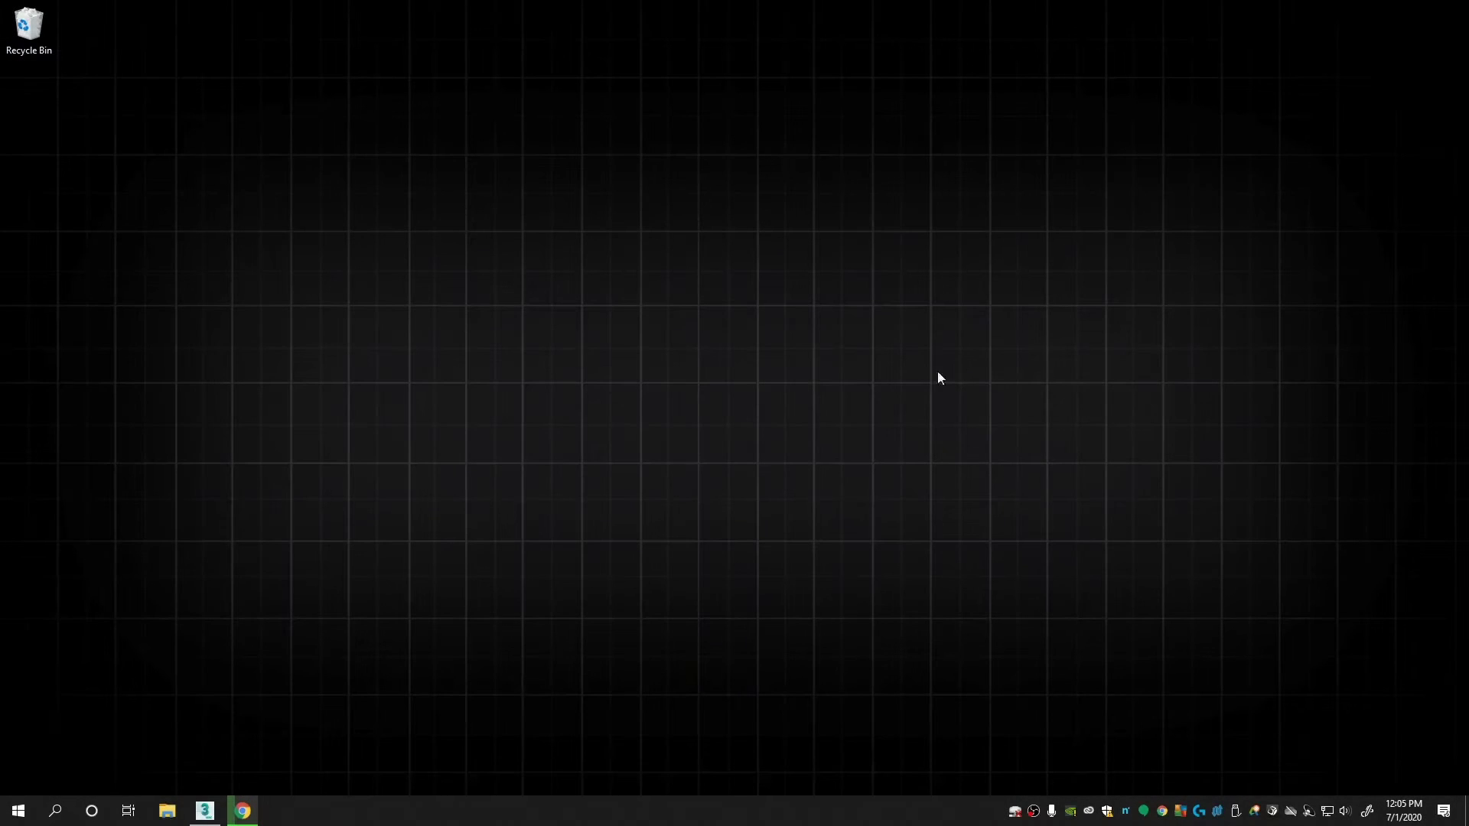
Step: Bring 3ds Max back up, save teapot.max, and close the program
{"action": "left_click", "coordinate": [204, 810]}
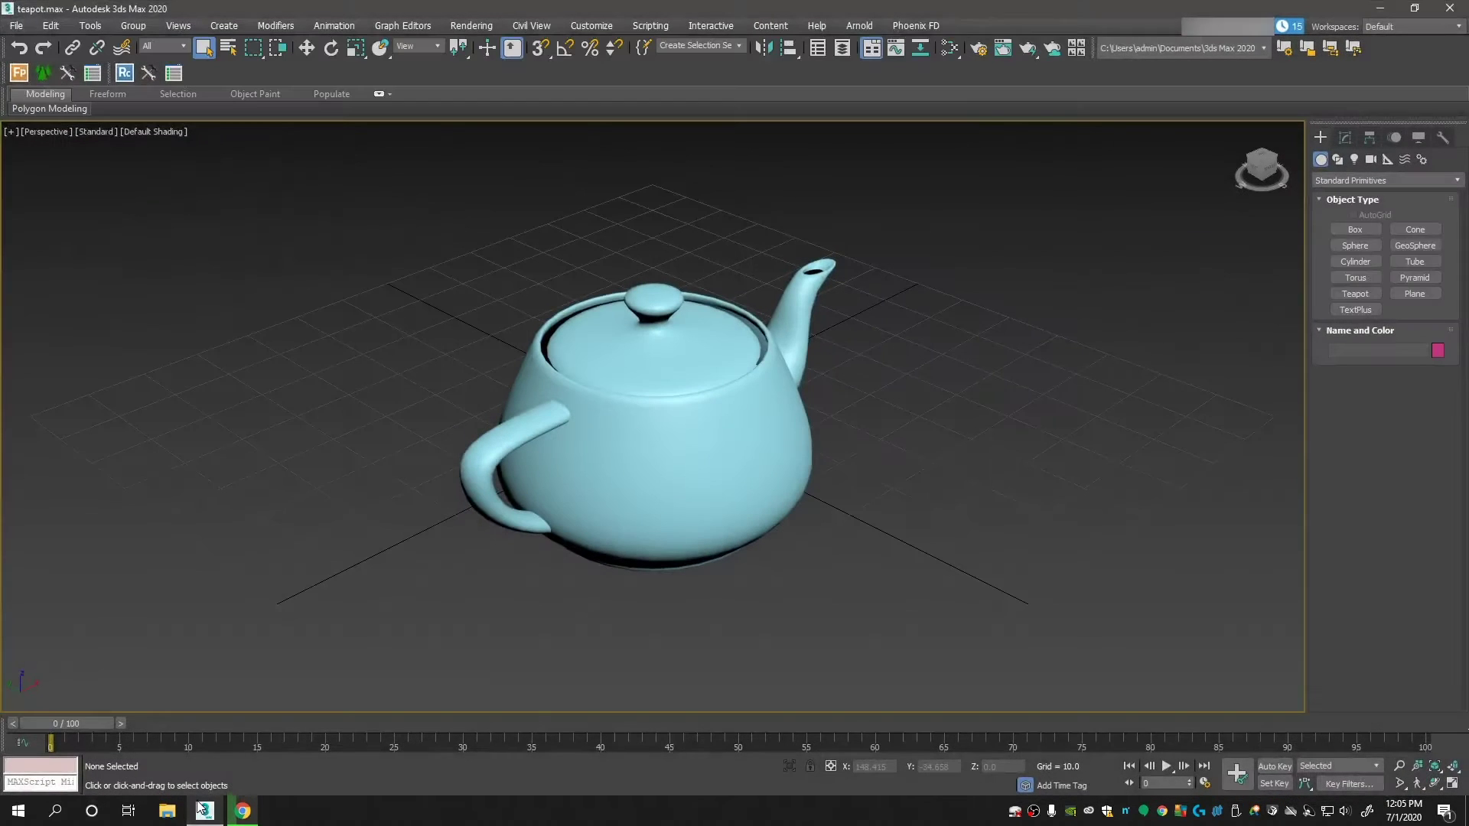
{"action": "left_click", "coordinate": [16, 25]}
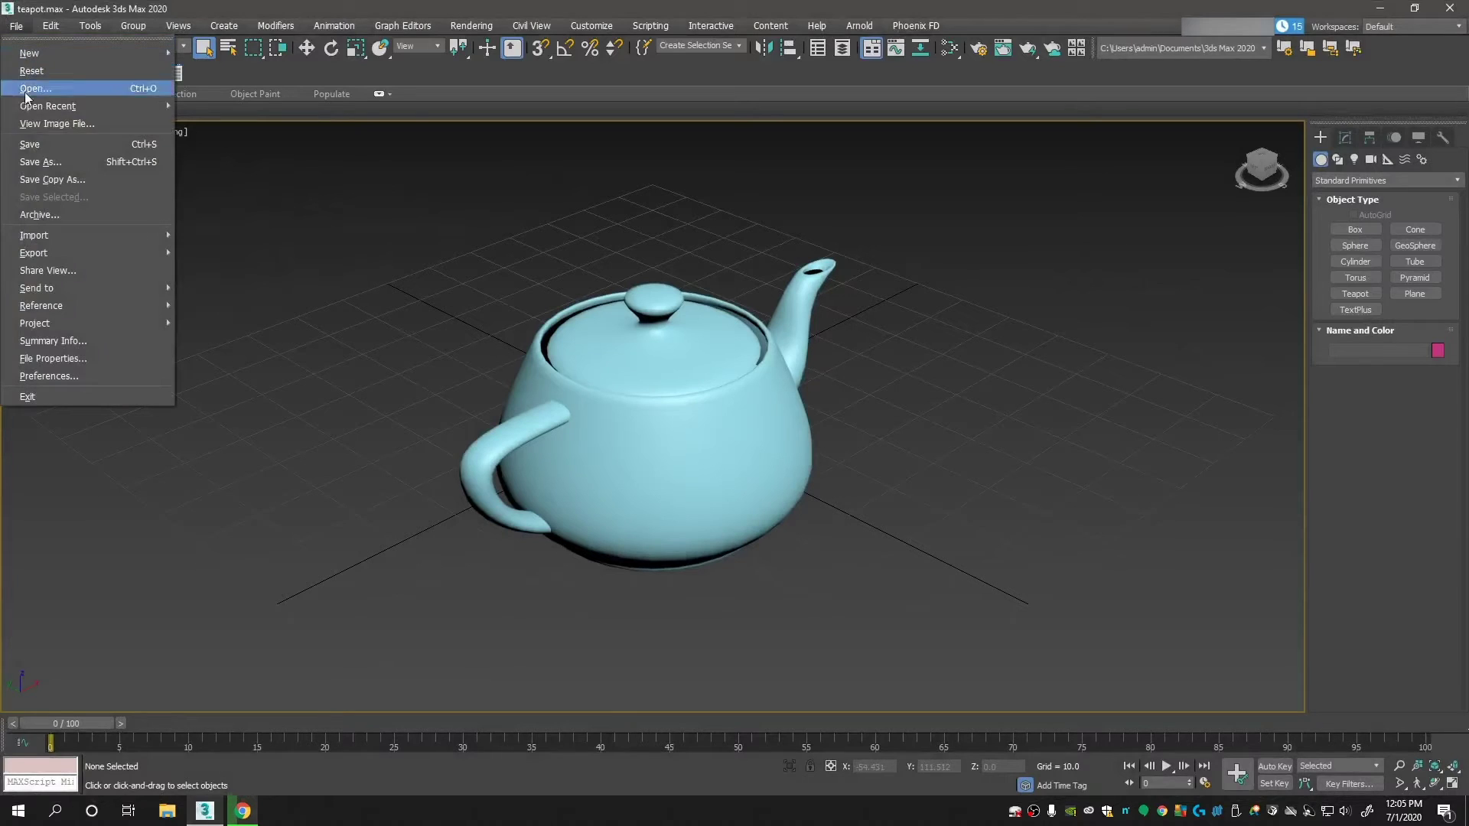
{"action": "left_click", "coordinate": [36, 143]}
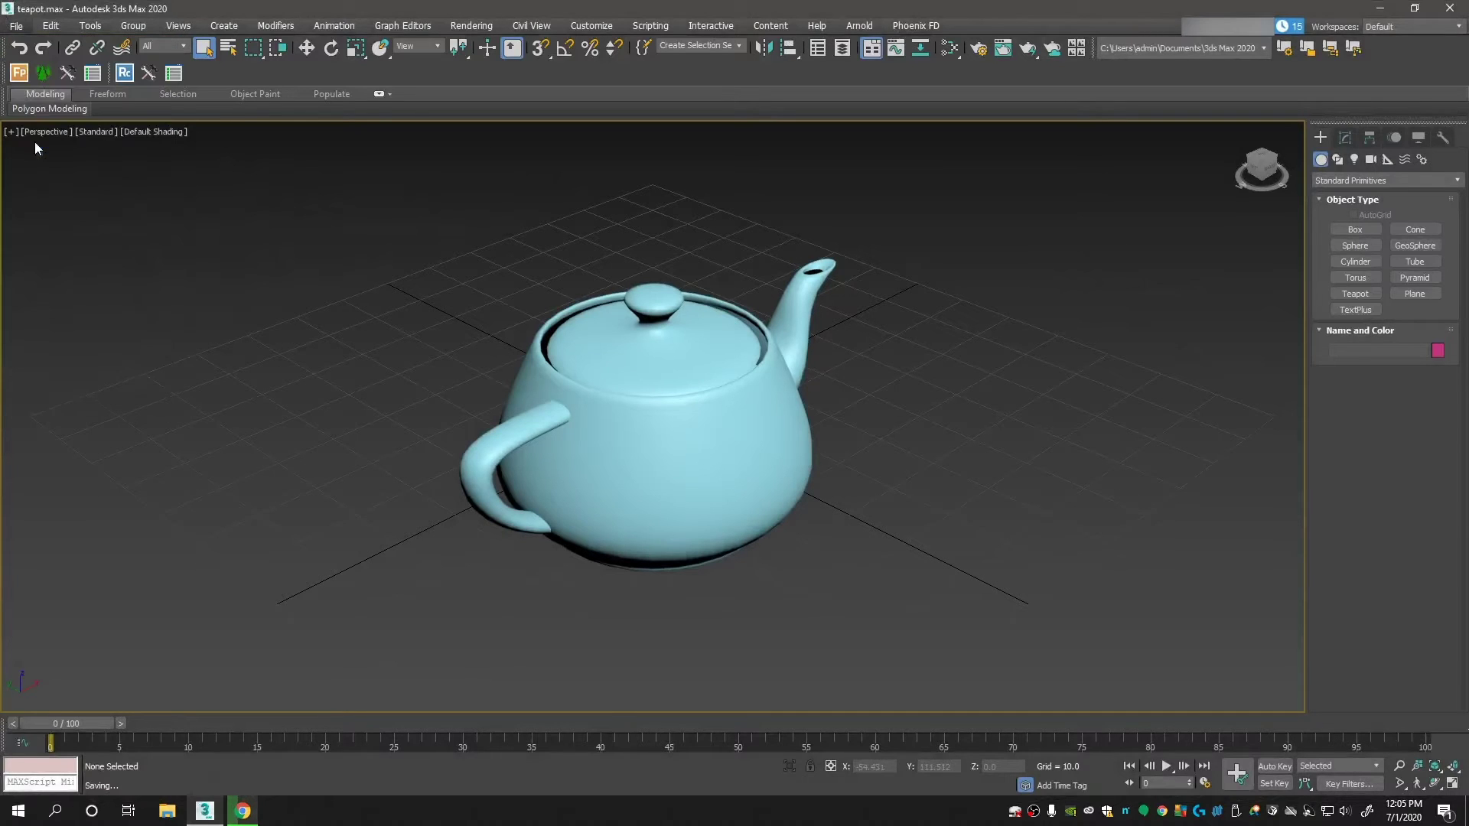
{"action": "left_click", "coordinate": [1459, 7]}
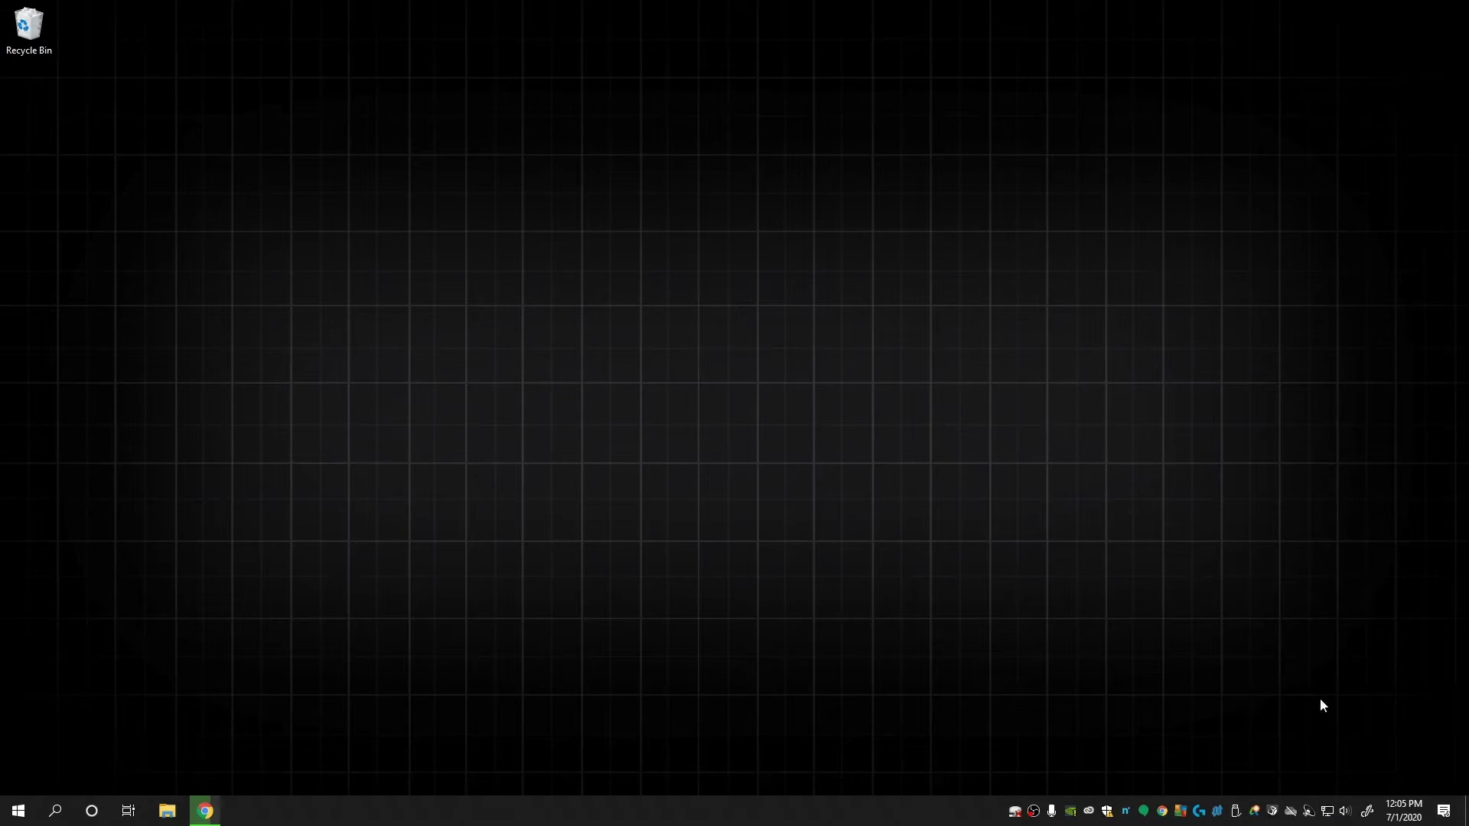
{"action": "right_click", "coordinate": [1329, 811]}
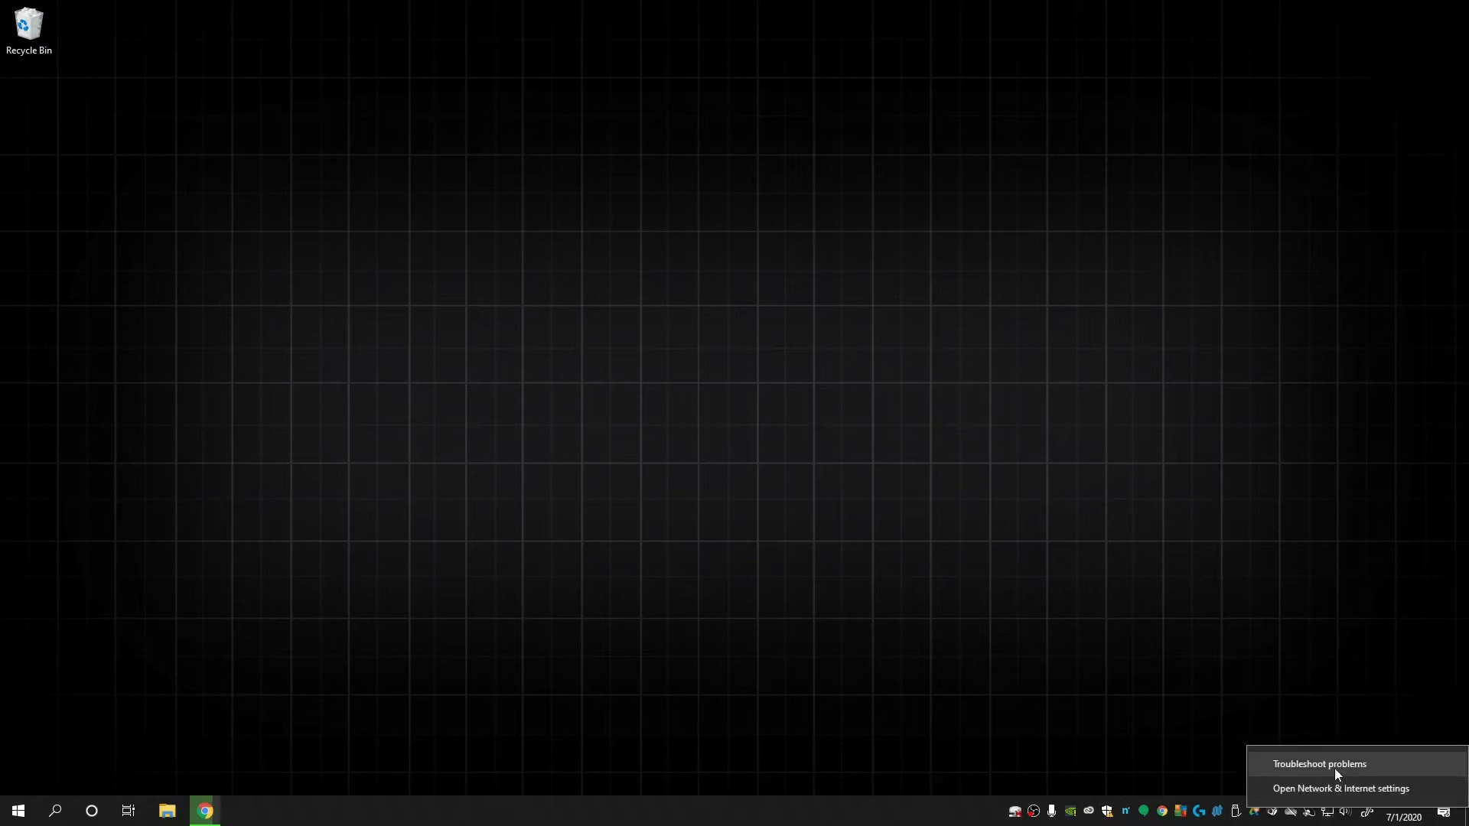
{"action": "left_click", "coordinate": [1334, 781]}
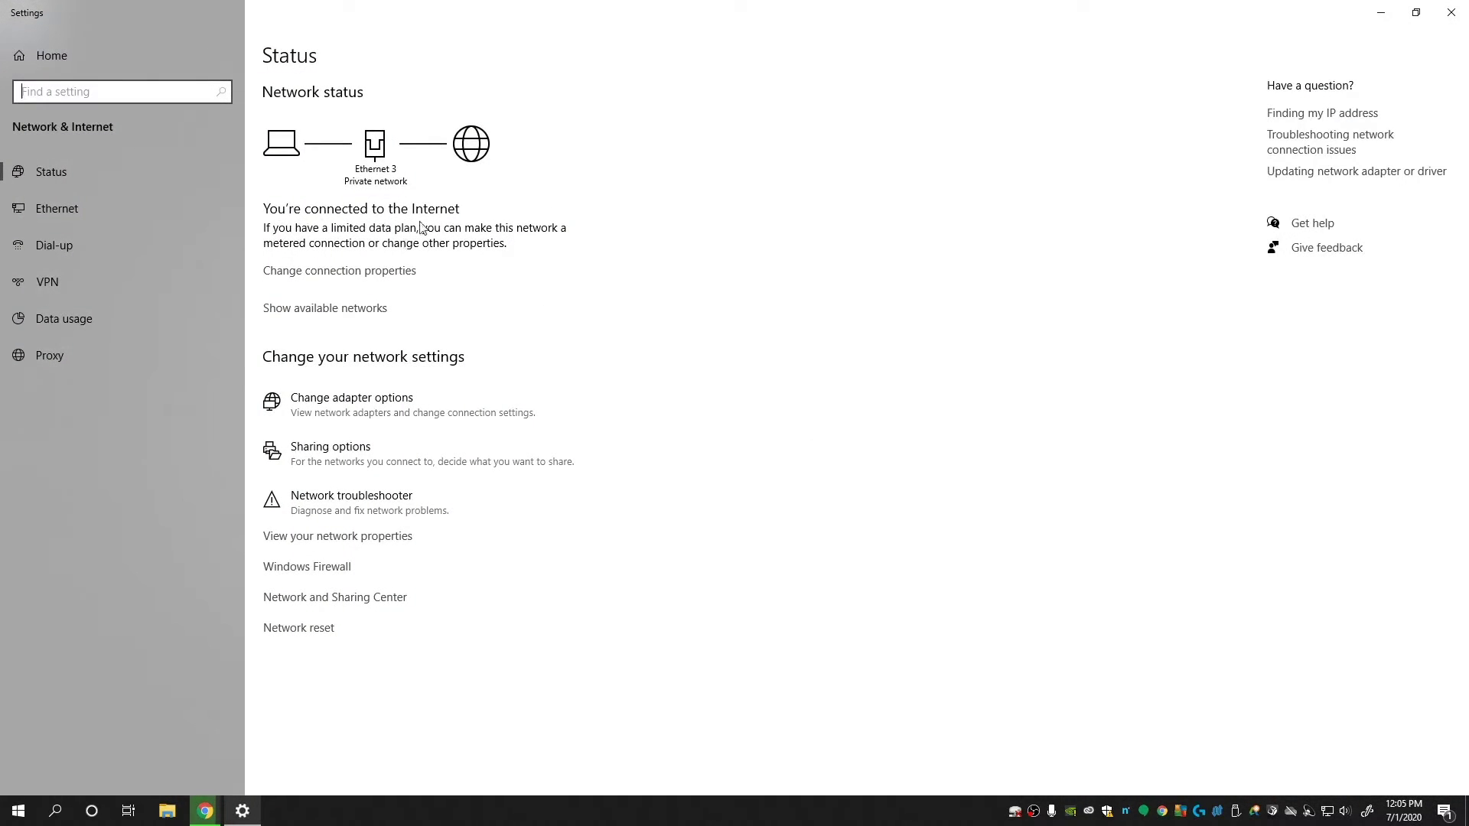
{"action": "left_click", "coordinate": [1451, 12]}
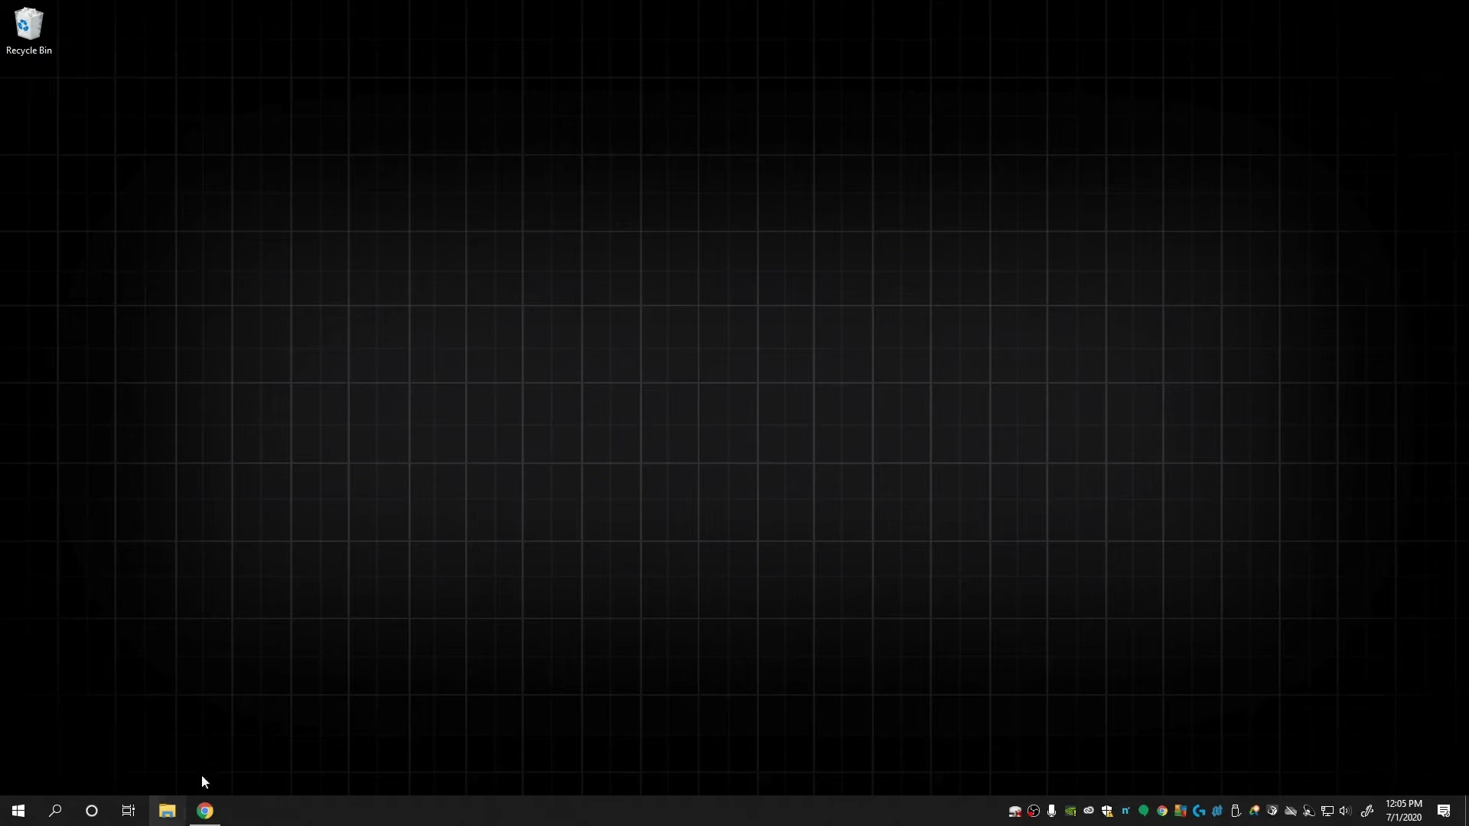
Step: Move vray_adv_50003_max2020_x64.exe from Downloads onto the desktop and close File Explorer
{"action": "left_click", "coordinate": [167, 811]}
{"action": "left_click", "coordinate": [286, 264]}
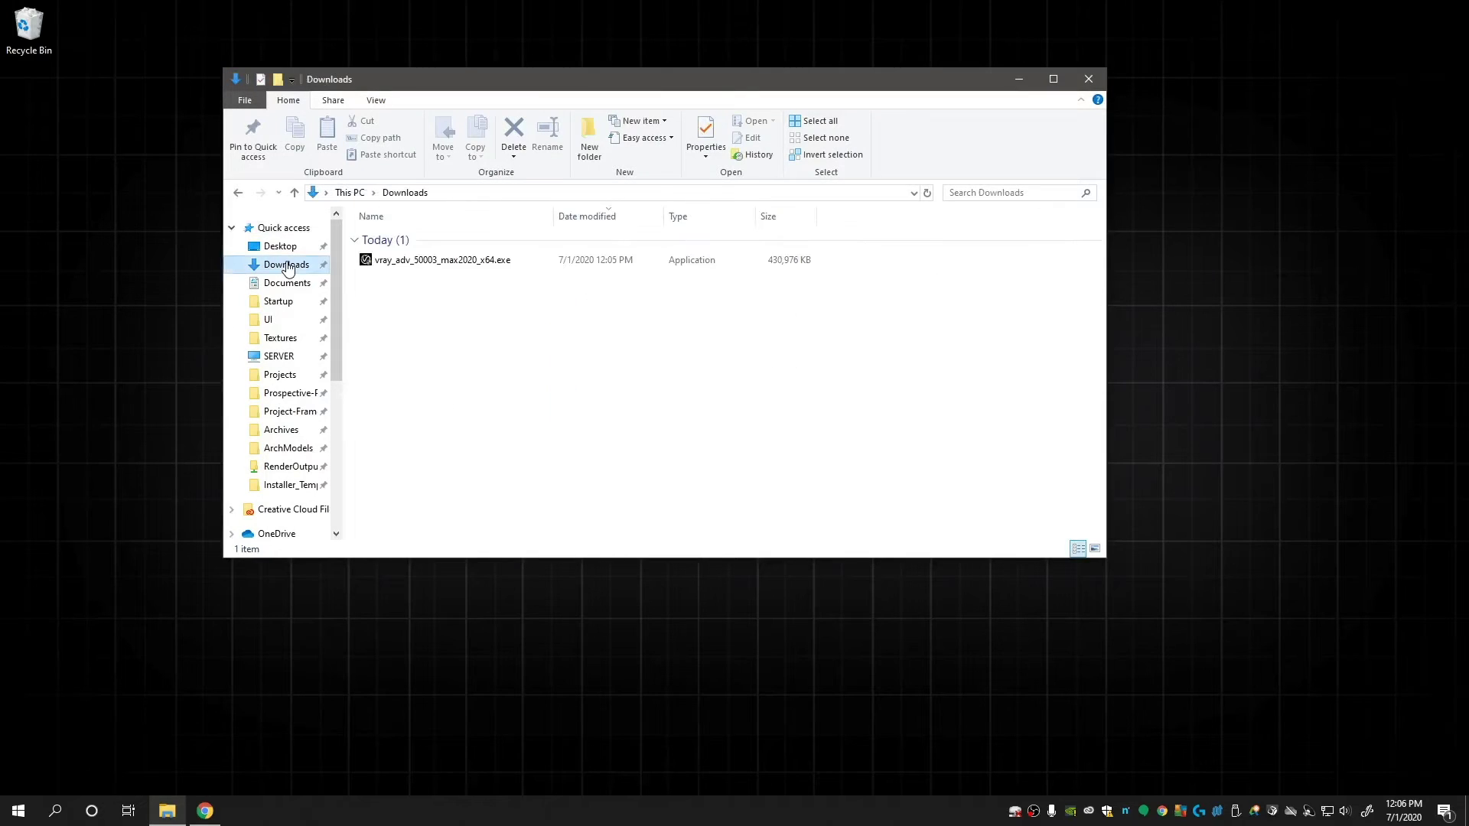
{"action": "left_click_drag", "start_coordinate": [438, 262], "coordinate": [80, 135]}
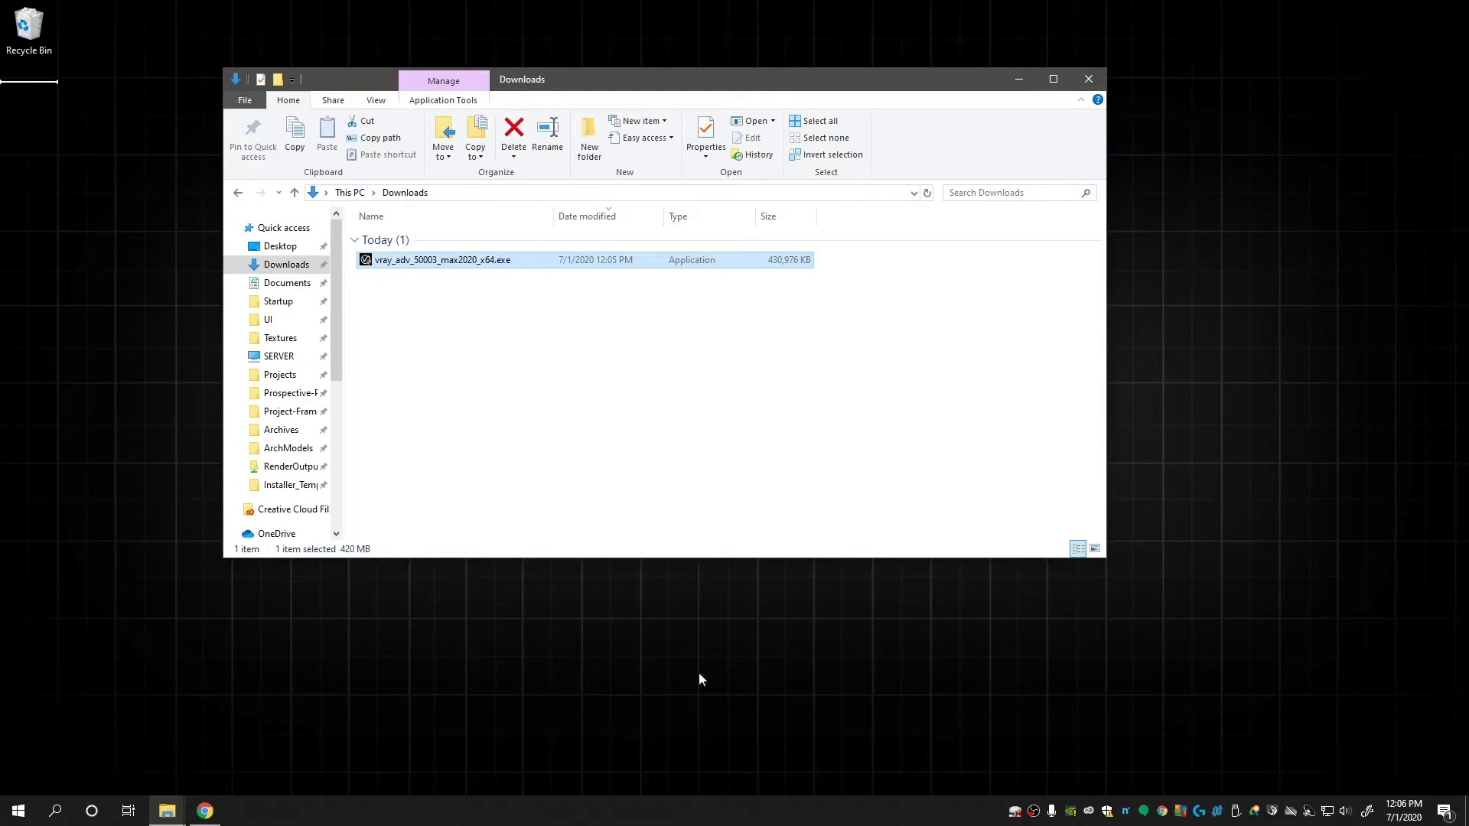
{"action": "left_click", "coordinate": [762, 462]}
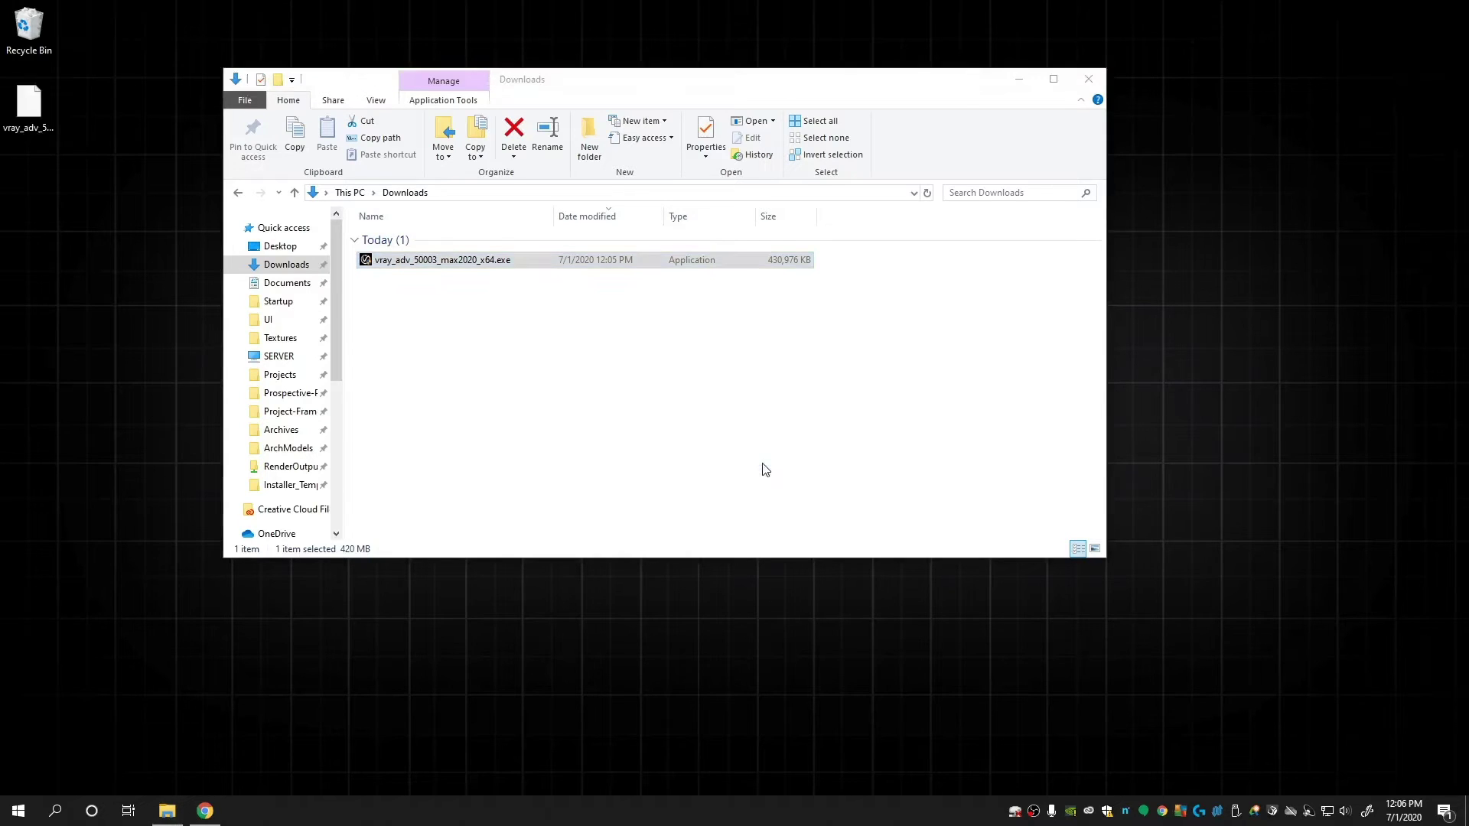
{"action": "left_click", "coordinate": [1102, 78]}
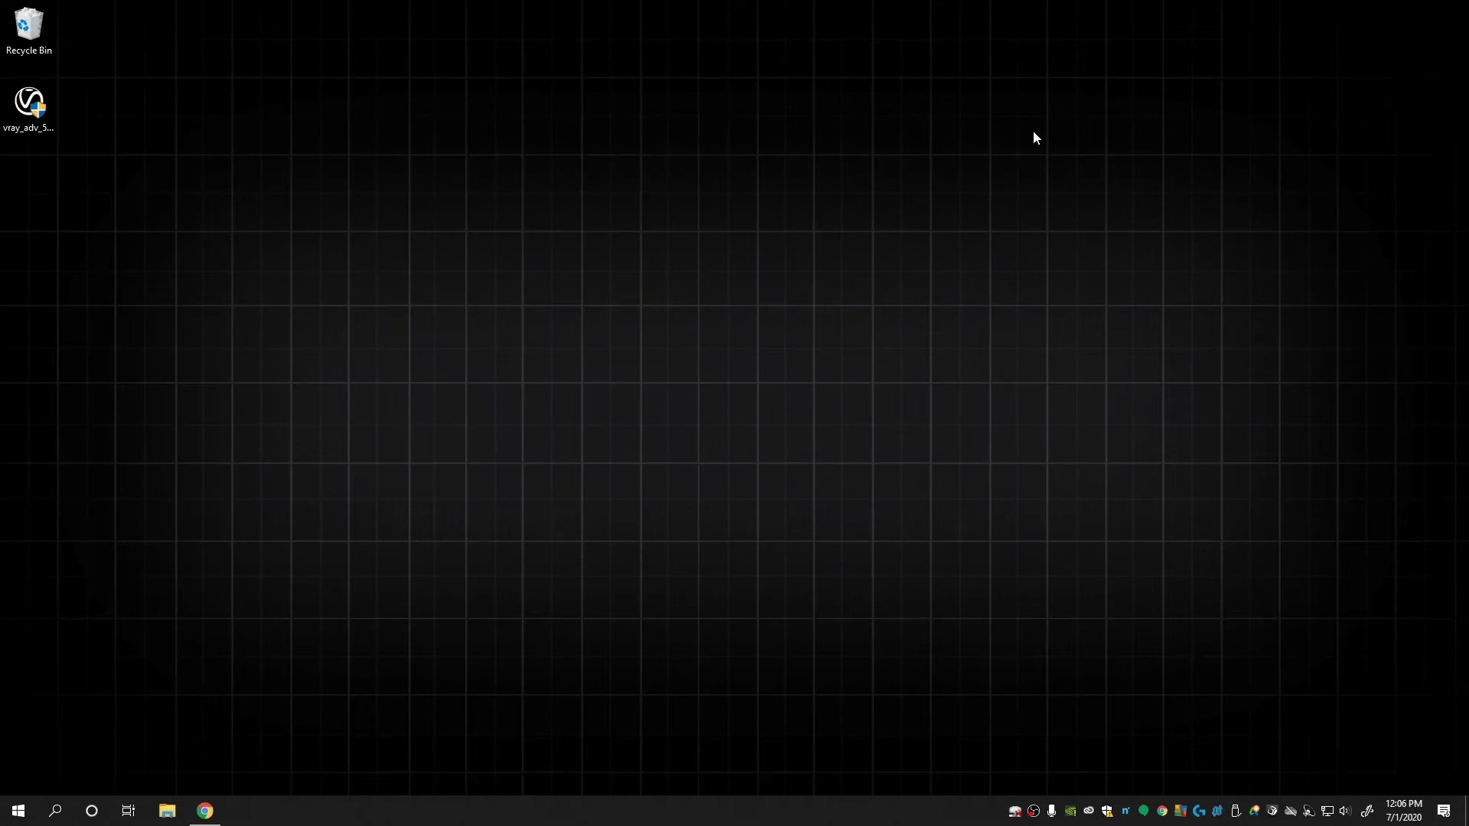
{"action": "left_click", "coordinate": [15, 119]}
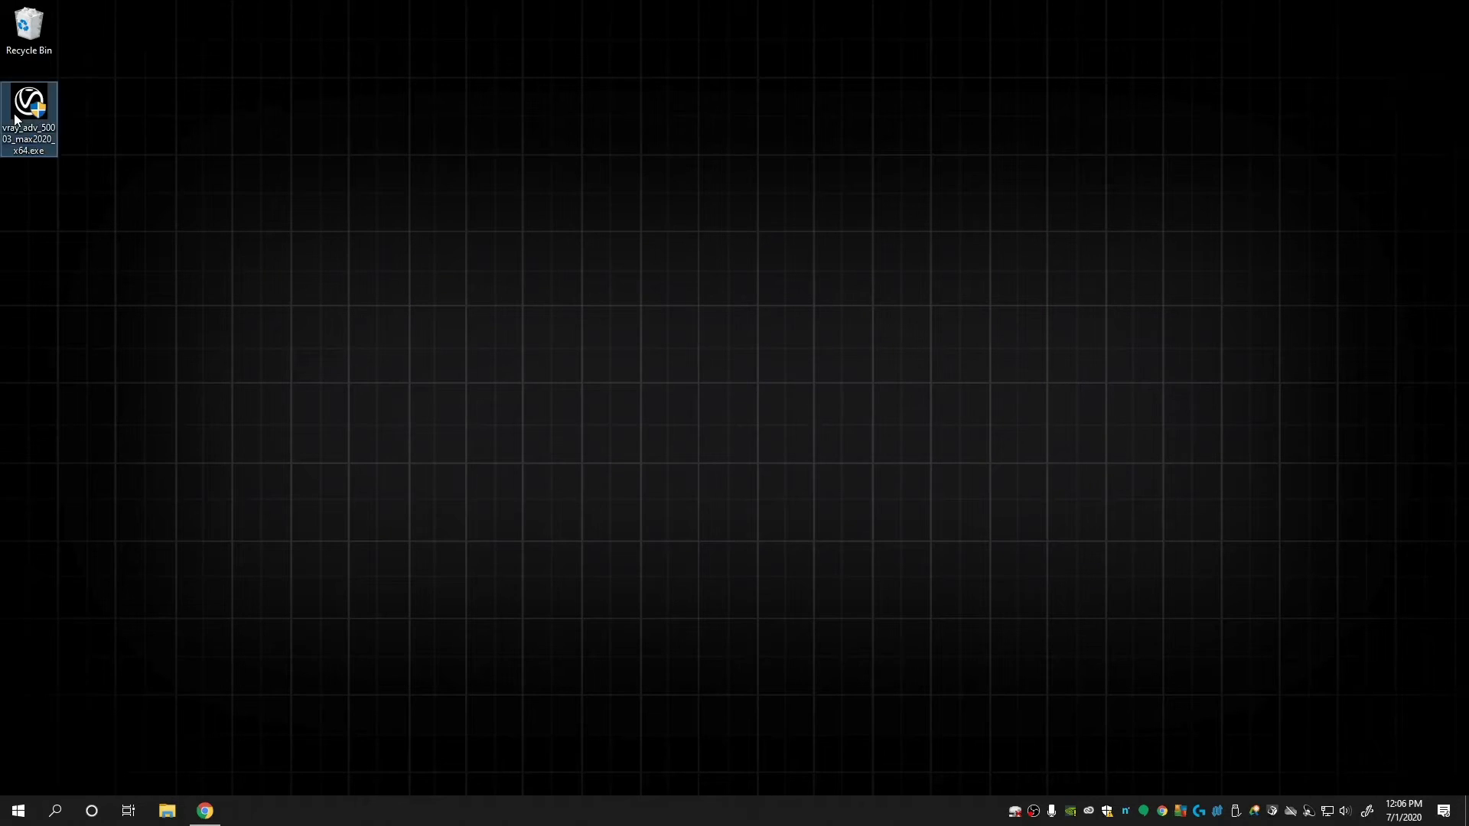
Step: Run the V-Ray installer on the desktop as administrator
{"action": "right_click", "coordinate": [16, 119]}
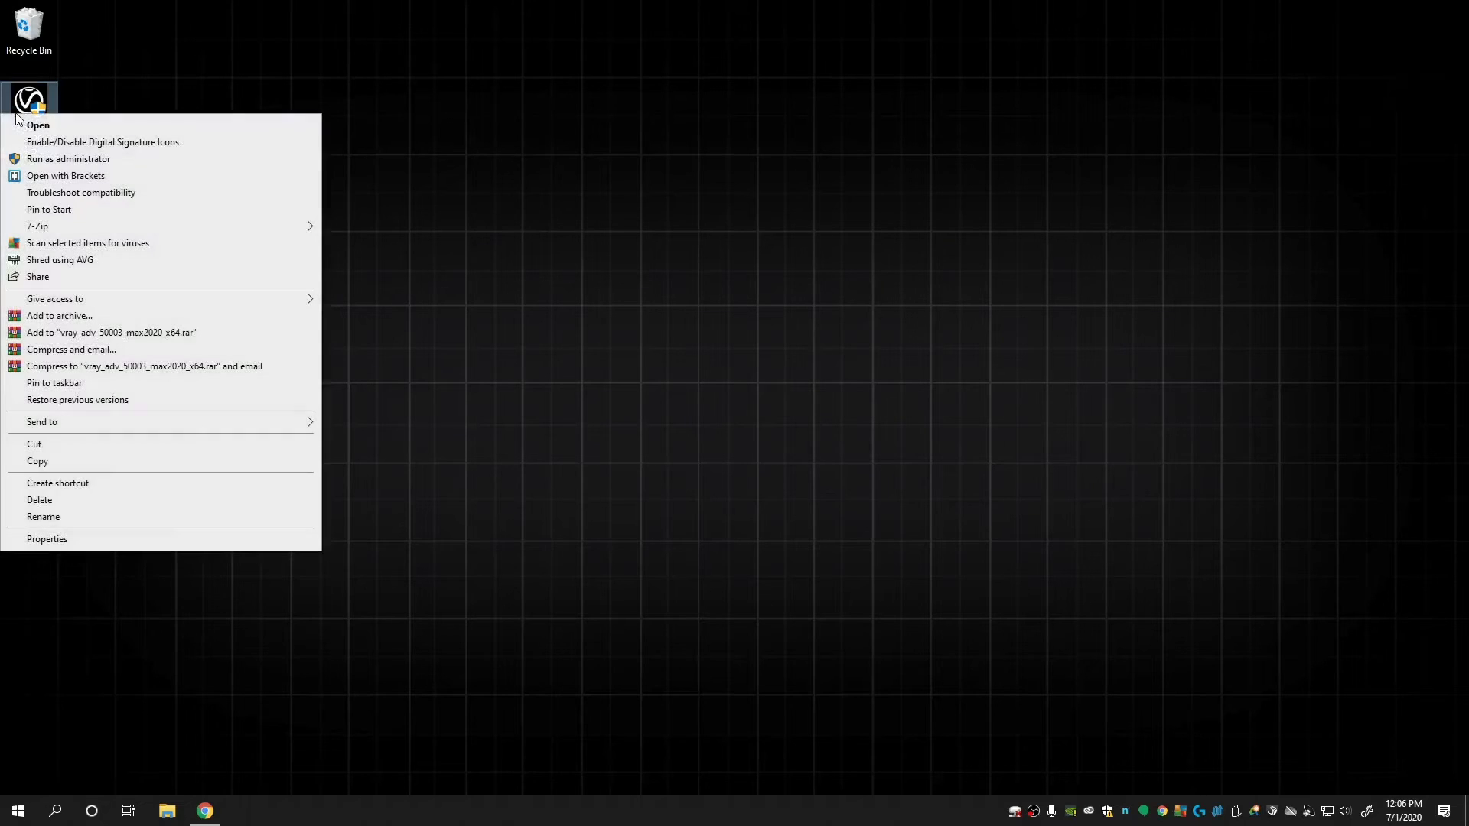
{"action": "left_click", "coordinate": [68, 160]}
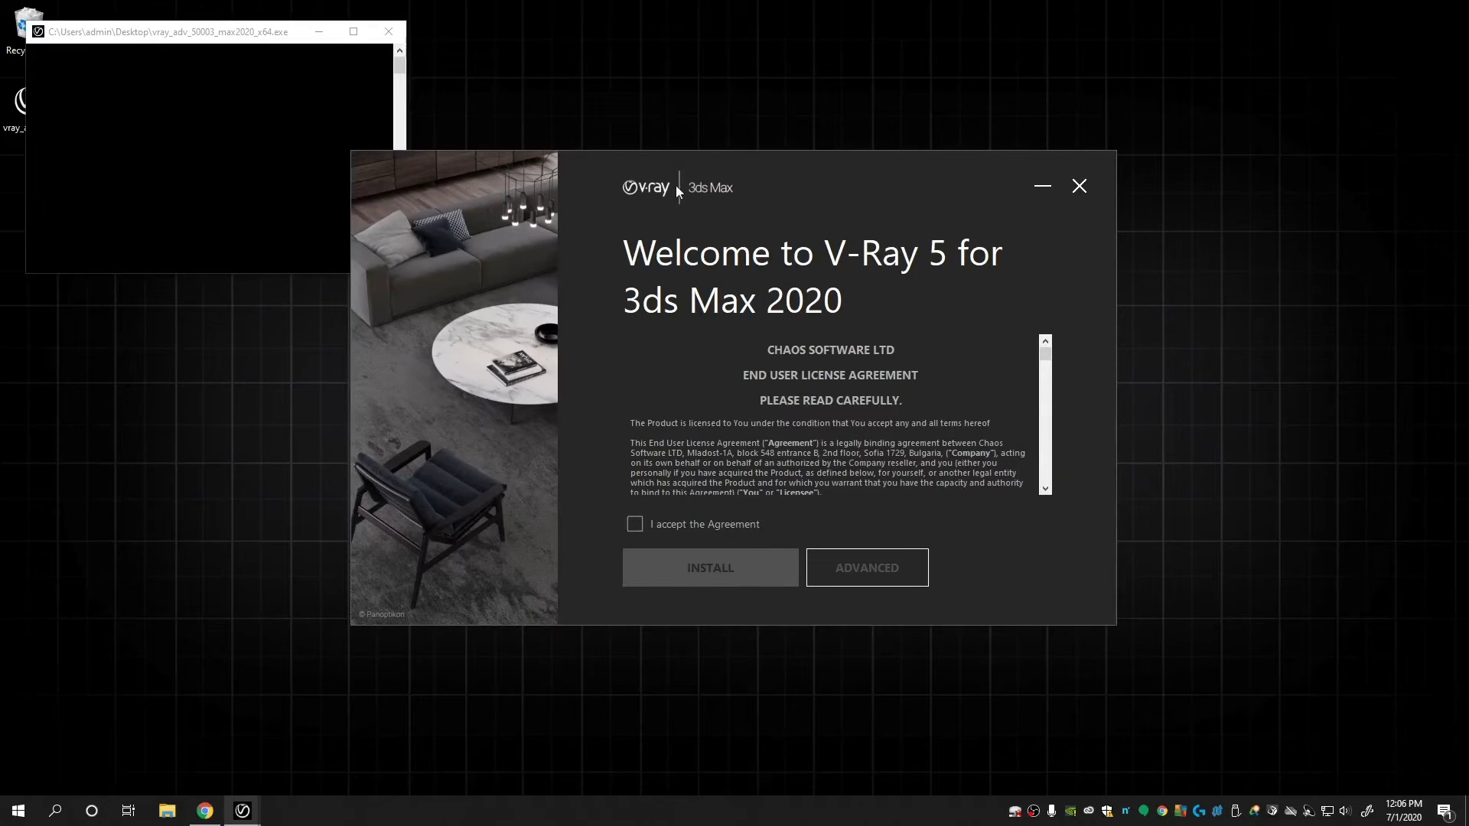
Step: Scroll the V-Ray 5 licence agreement down to its end
{"action": "left_click_drag", "start_coordinate": [1045, 355], "coordinate": [1046, 482]}
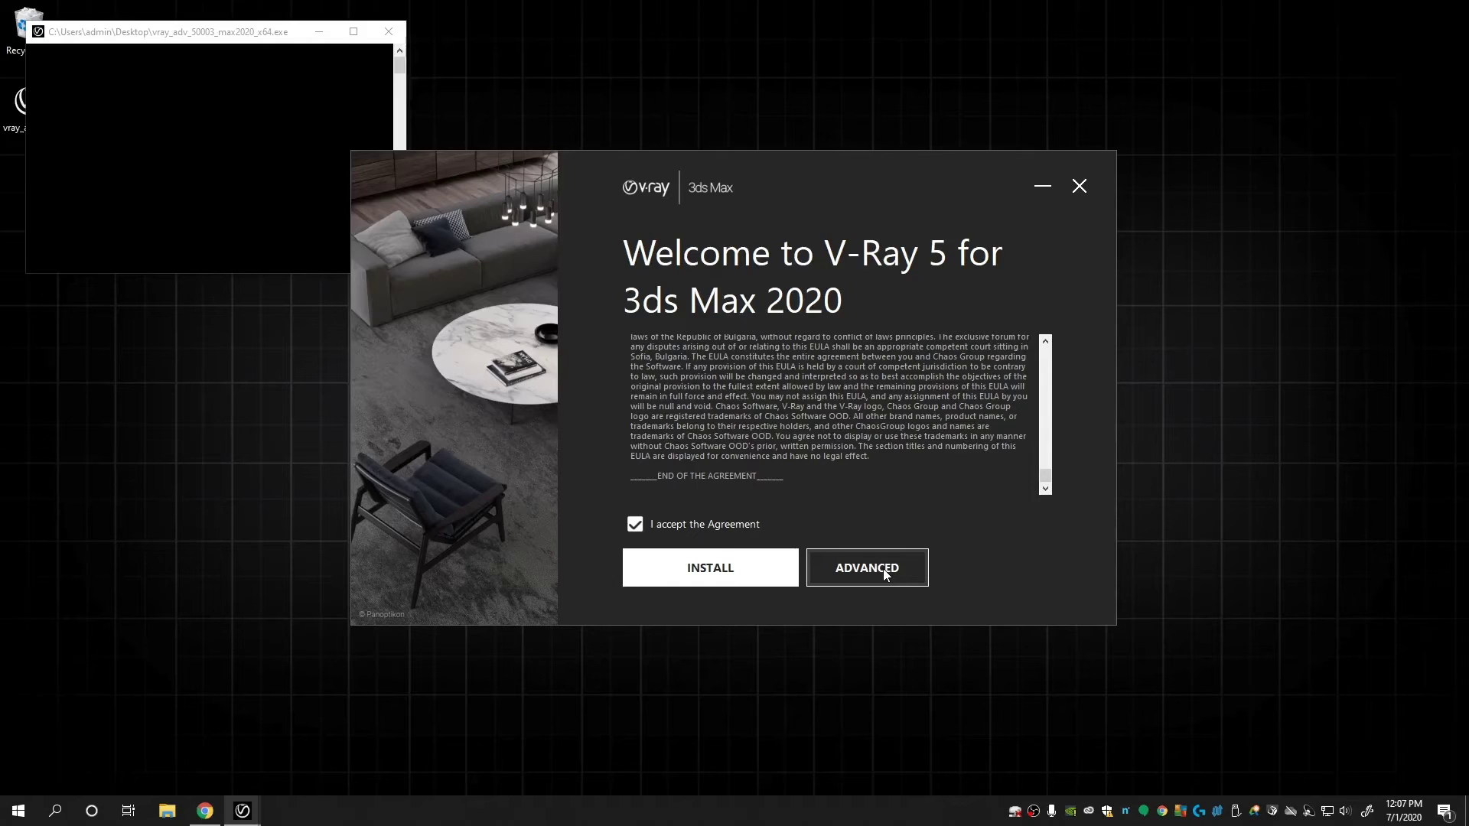
Step: Use advanced options and continue with a Workstation install including the Chaos Cloud Client
{"action": "left_click", "coordinate": [884, 570]}
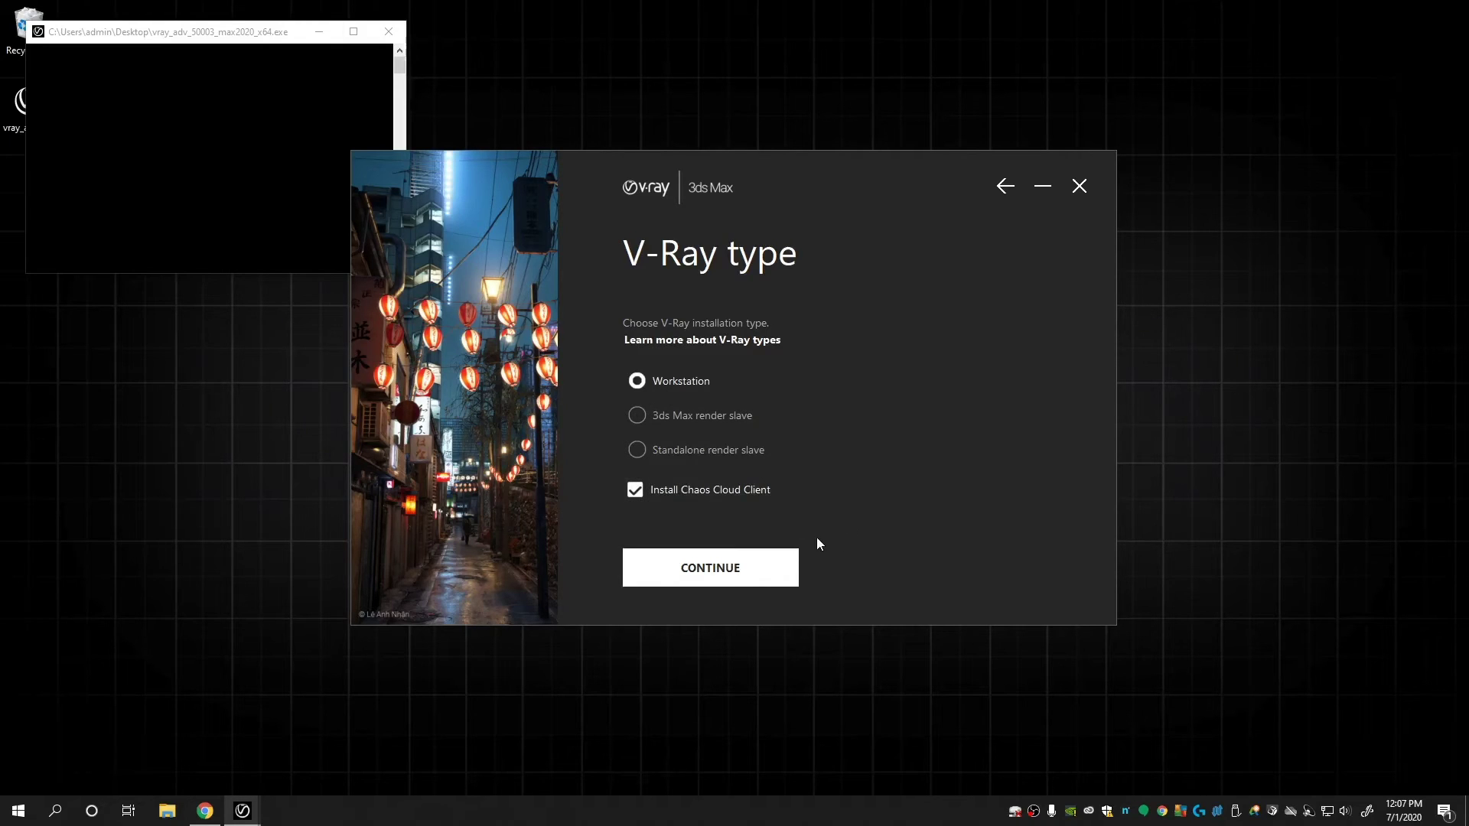
{"action": "left_click", "coordinate": [781, 568]}
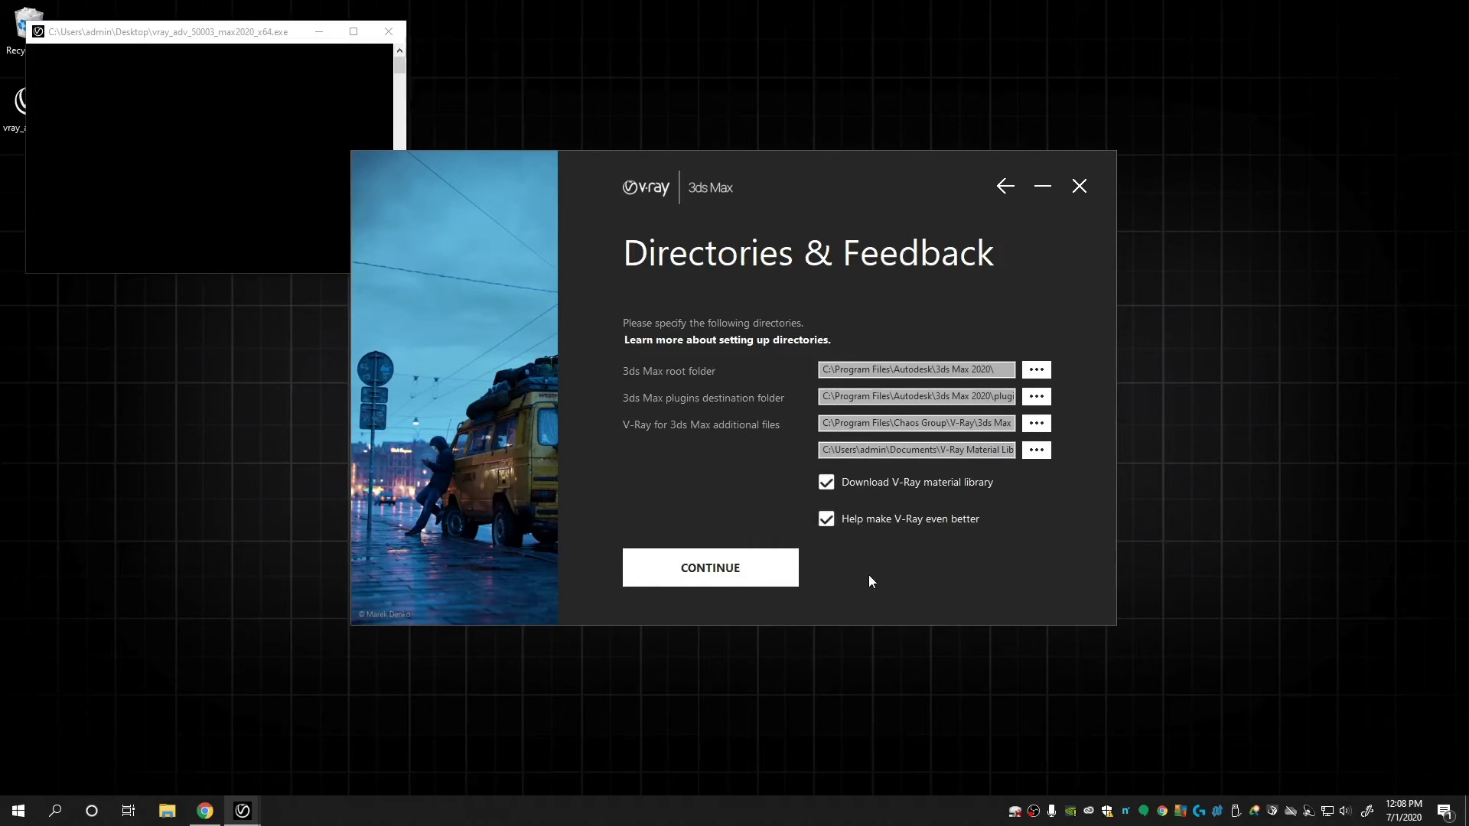
Step: Keep the default folders and set remote licensing with server:30304 as primary license server
{"action": "left_click", "coordinate": [779, 566]}
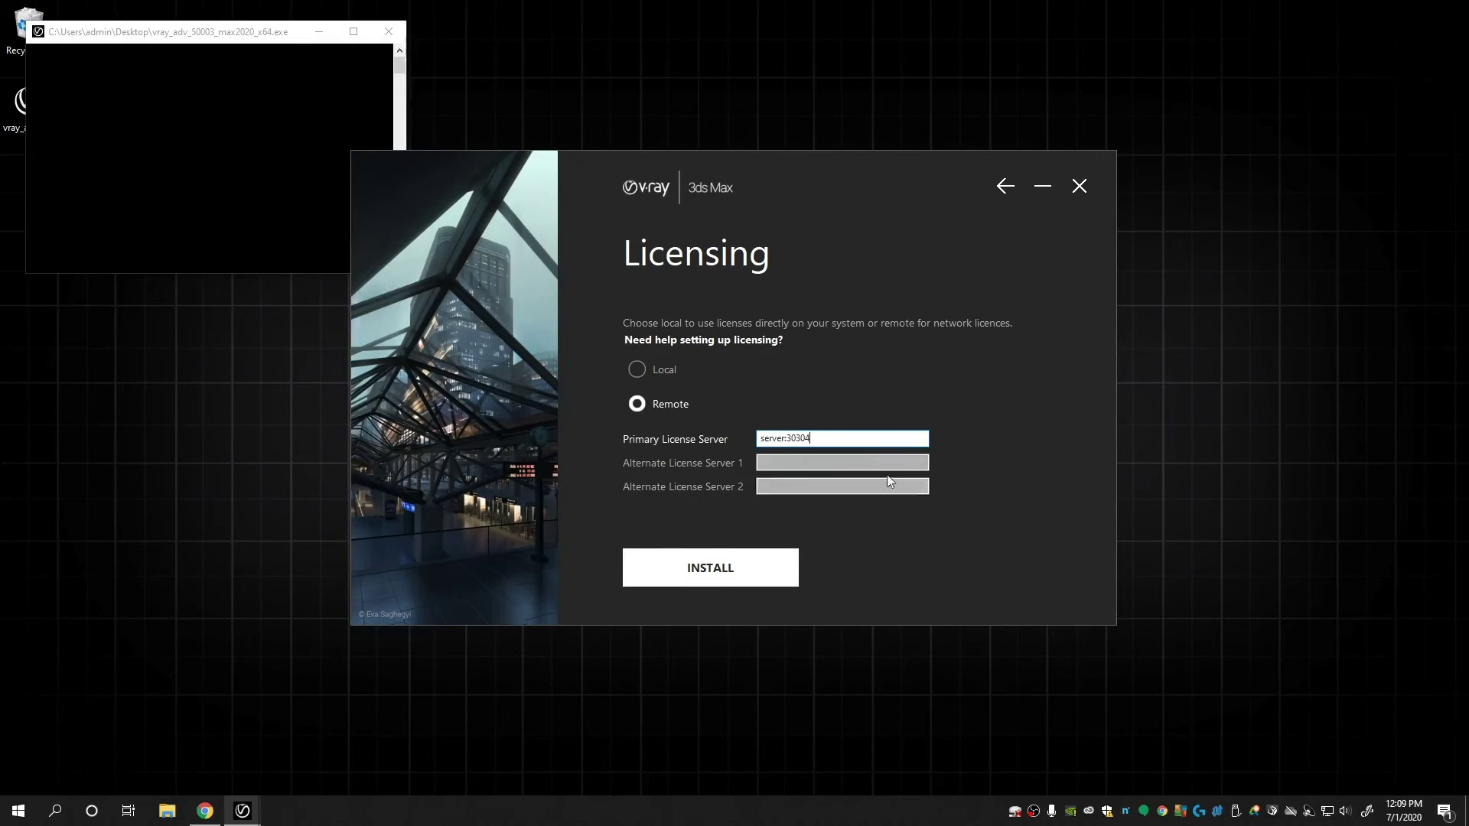
{"action": "left_click", "coordinate": [659, 368]}
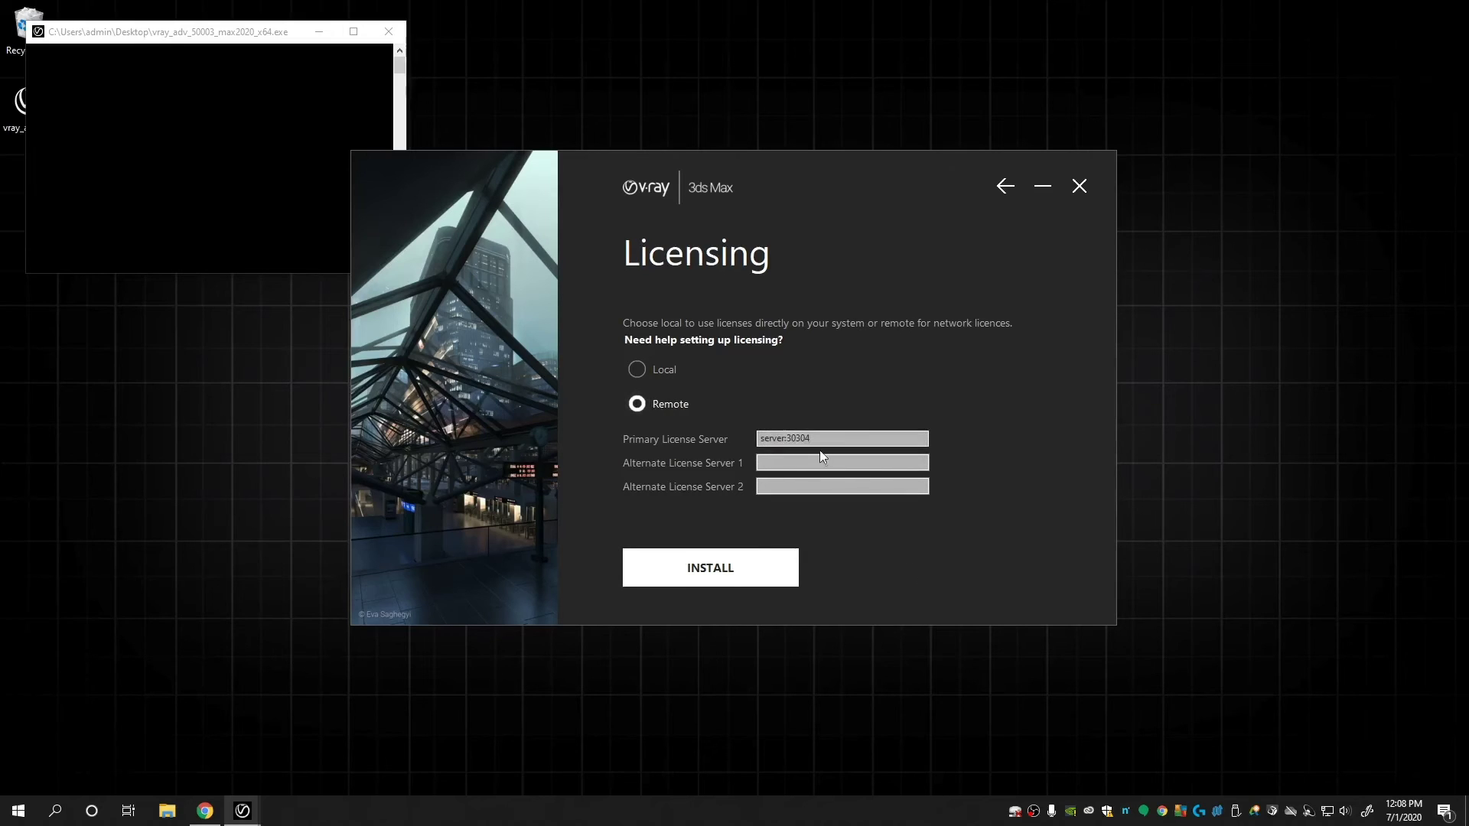
{"action": "left_click", "coordinate": [838, 439]}
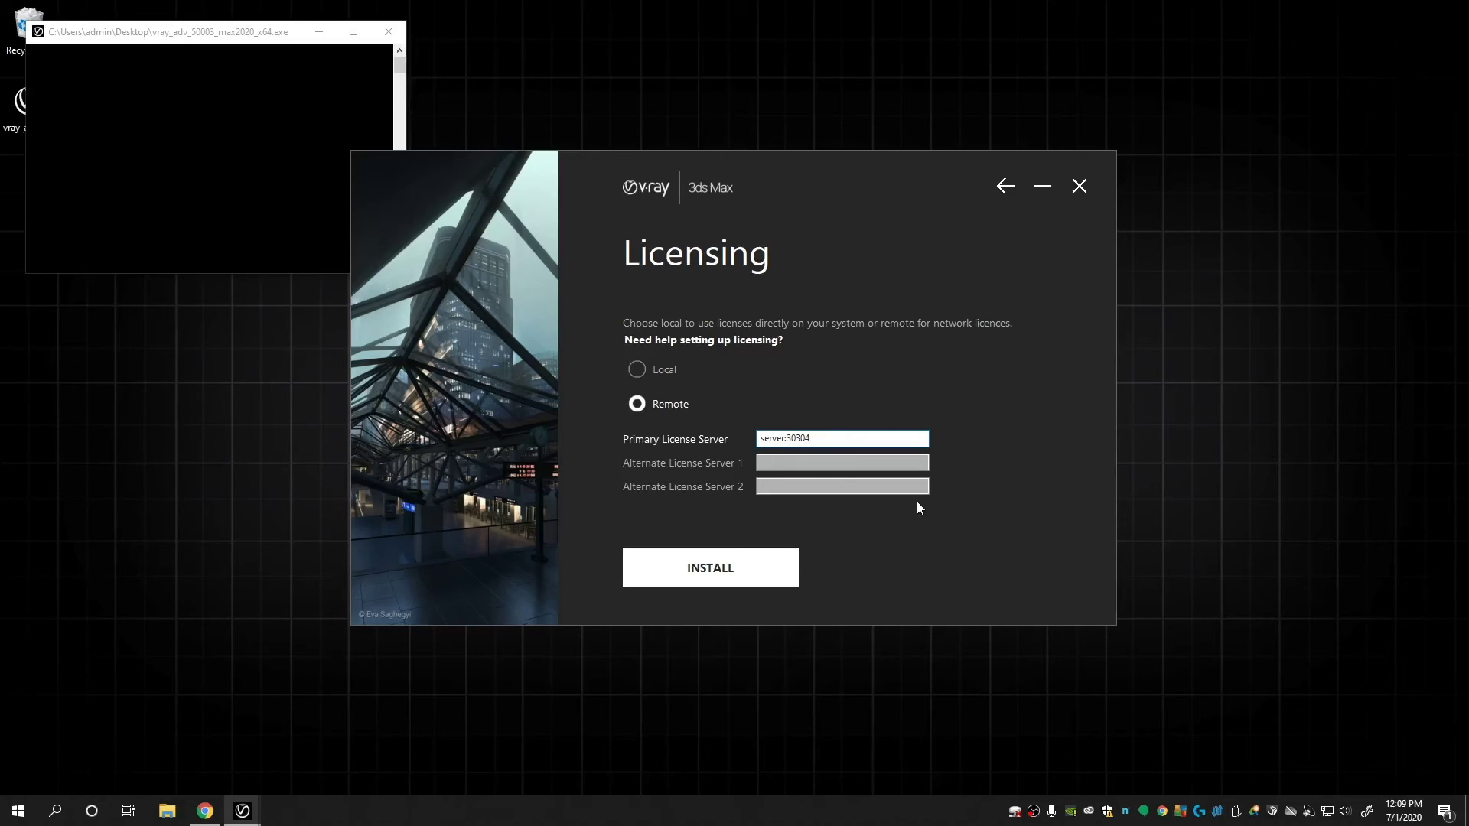
Step: Enable old-data migration for the Chaos License Server, keeping the default OLS directory and firewall exception
{"action": "left_click", "coordinate": [791, 577]}
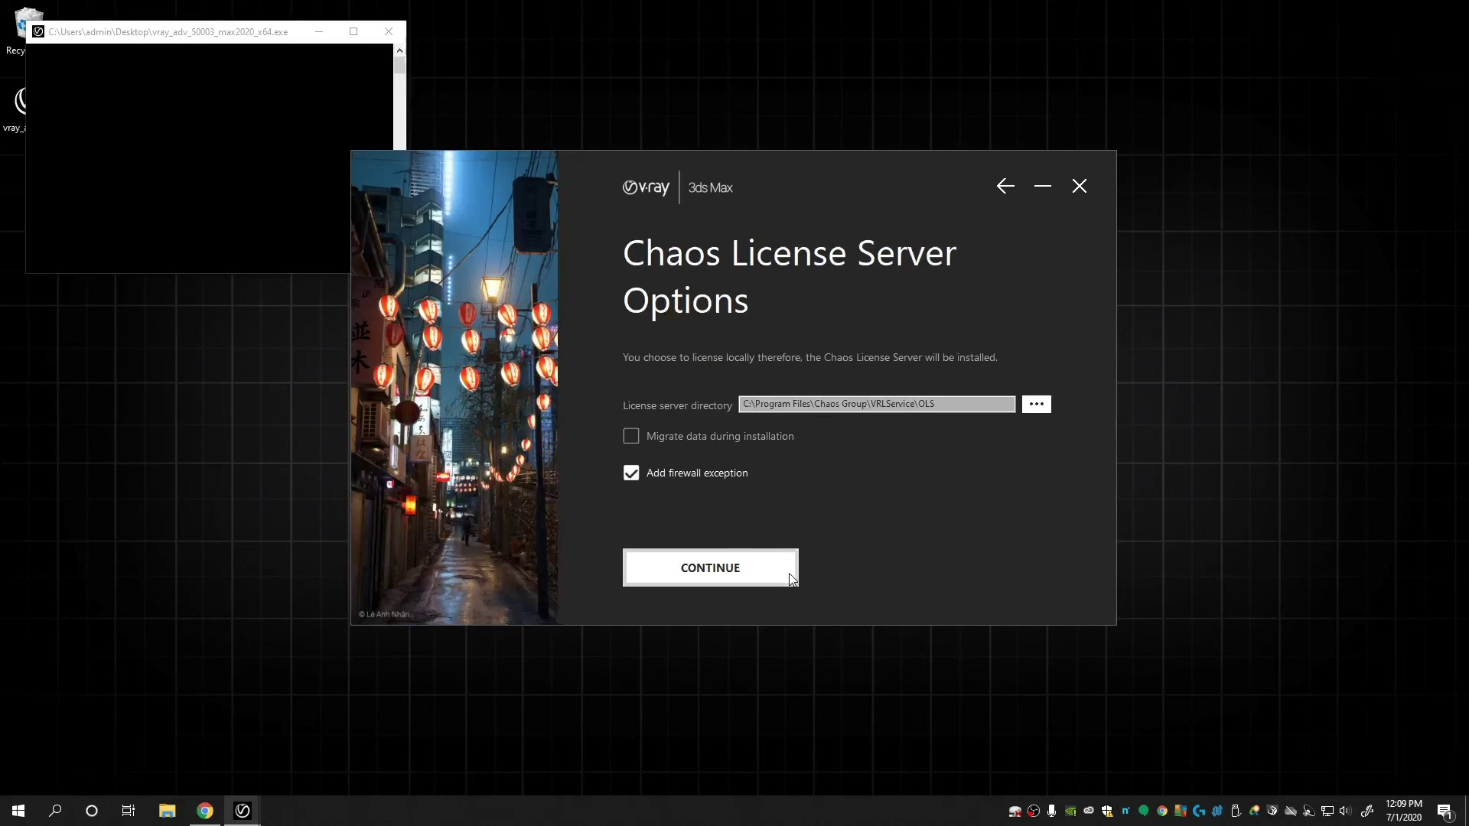
{"action": "left_click", "coordinate": [927, 404]}
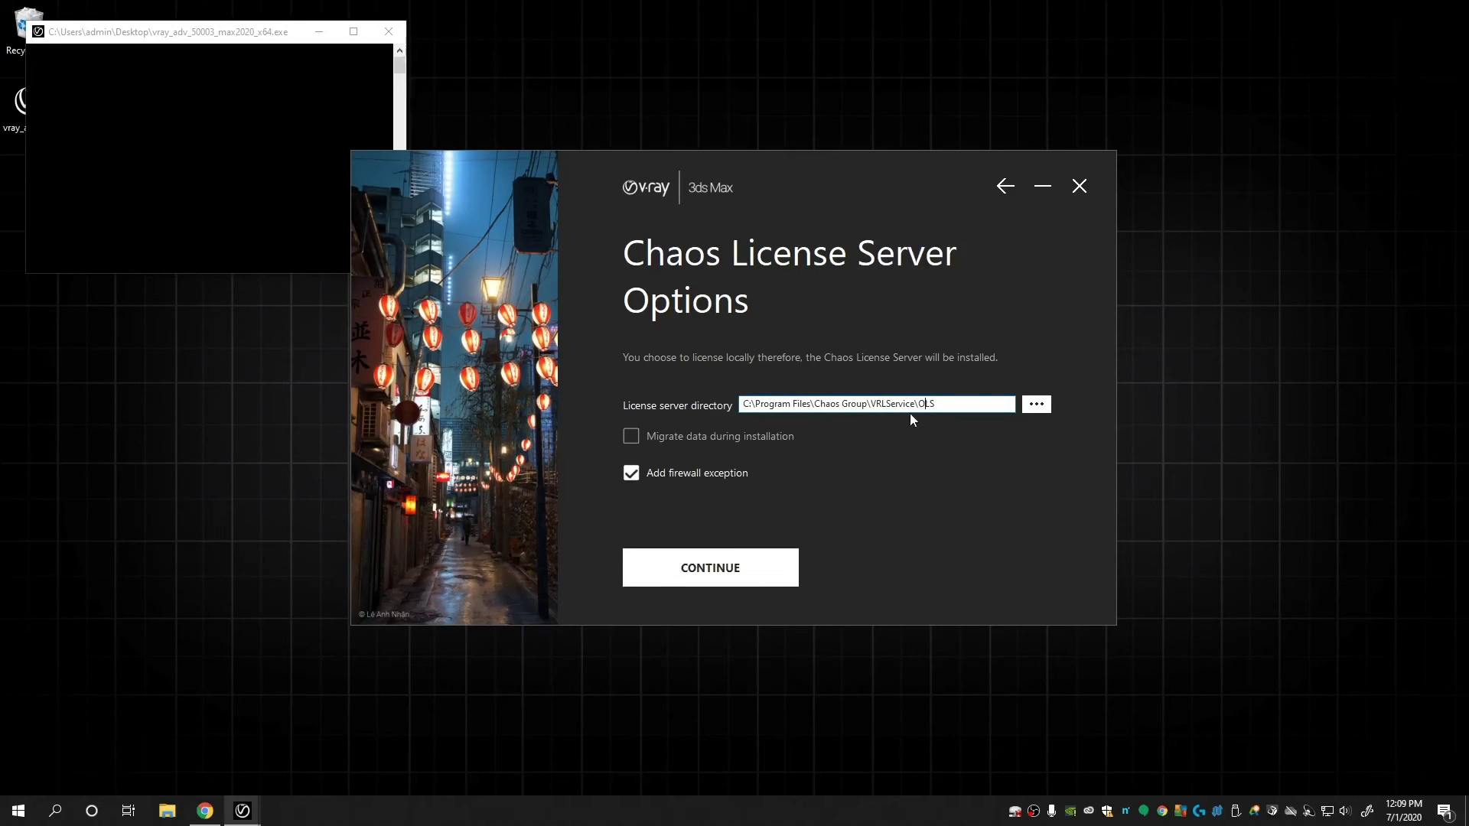
{"action": "left_click", "coordinate": [741, 439]}
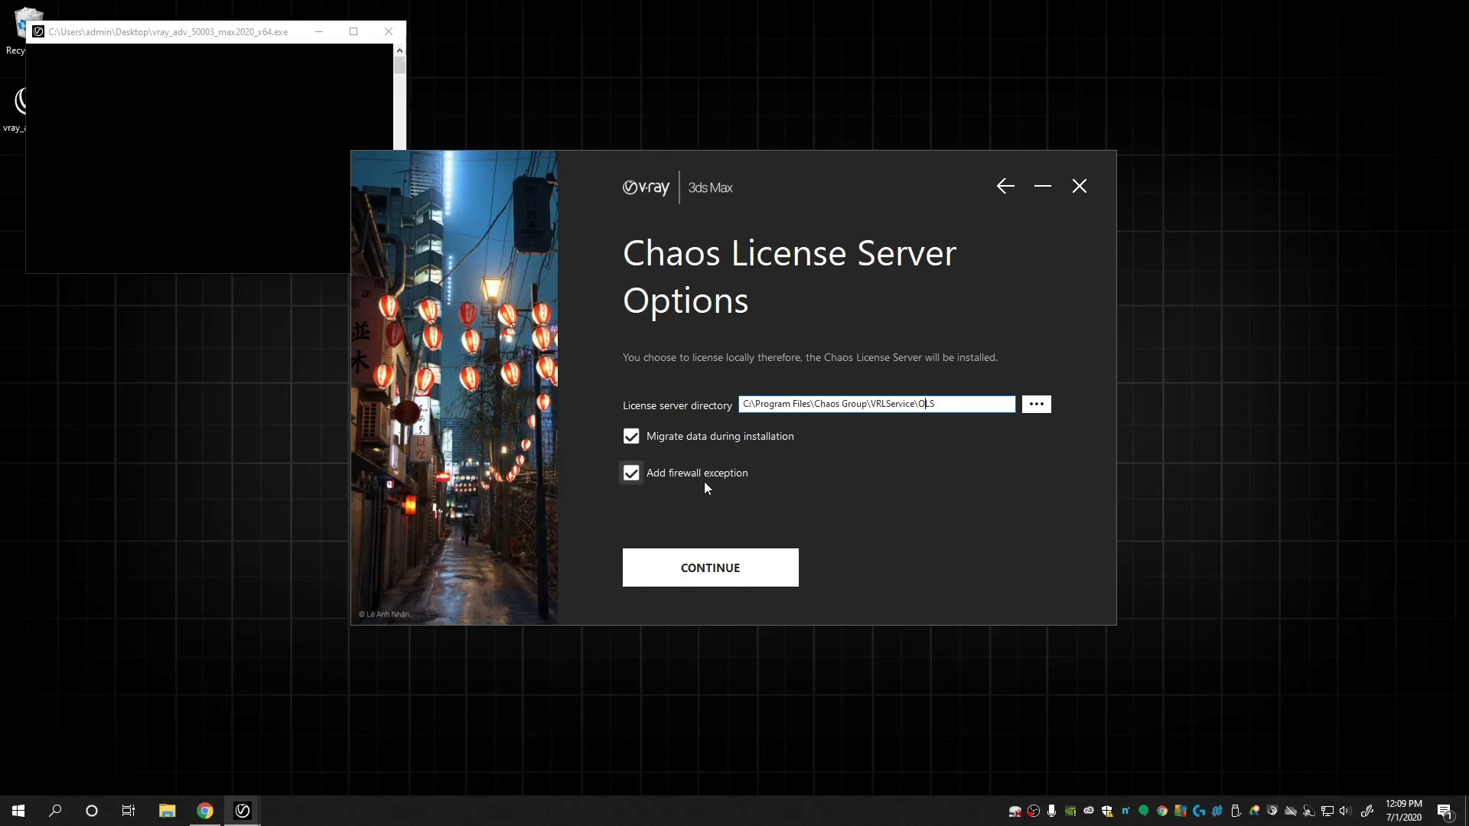
Step: Install V-Ray 5 for 3ds Max 2020 and close the installer once it reports ready
{"action": "left_click", "coordinate": [770, 576]}
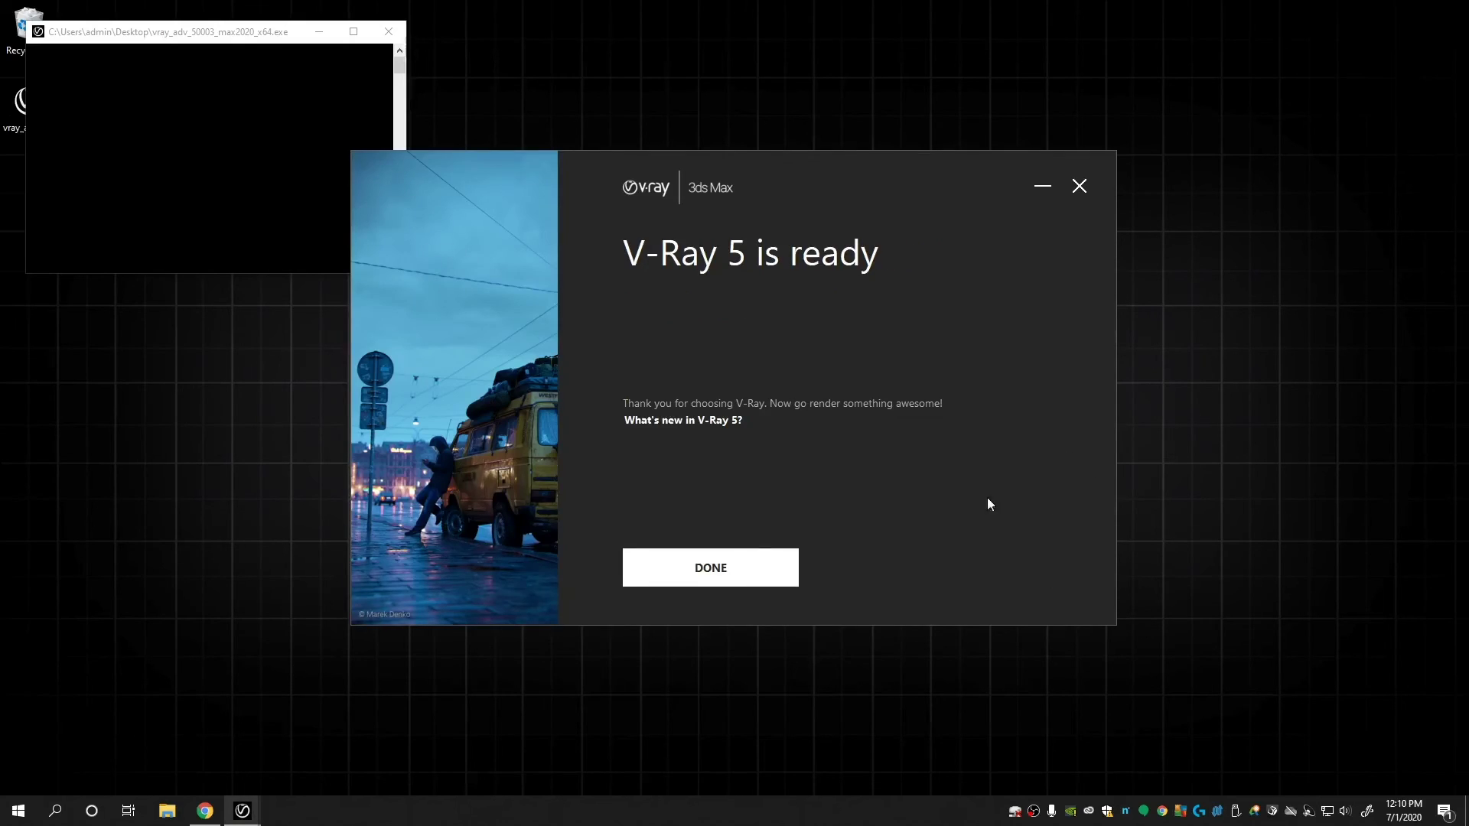
{"action": "left_click", "coordinate": [751, 571]}
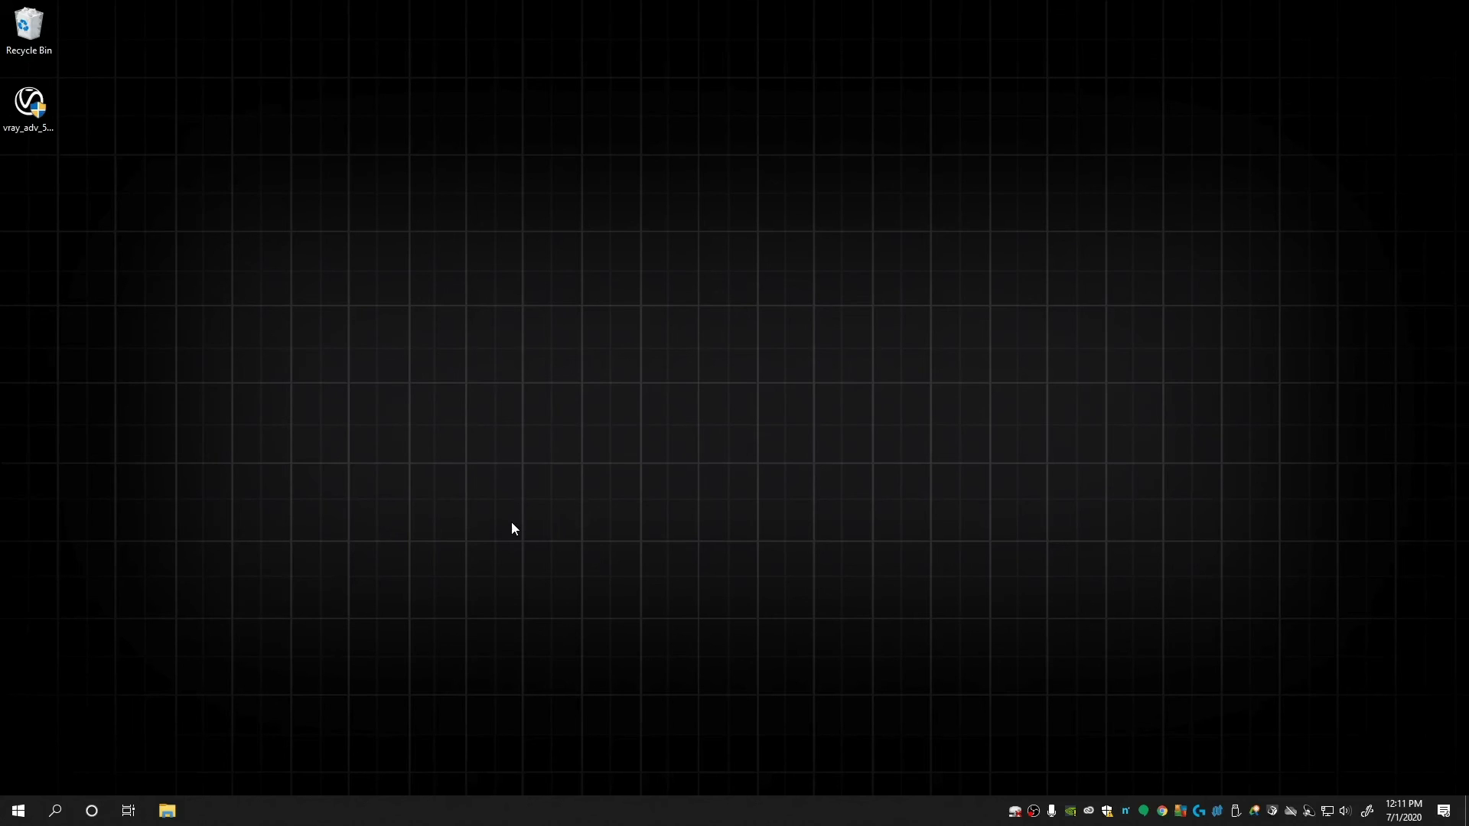
Step: Open the Chaos License Server at localhost:30304 in Google Chrome
{"action": "left_click", "coordinate": [18, 810]}
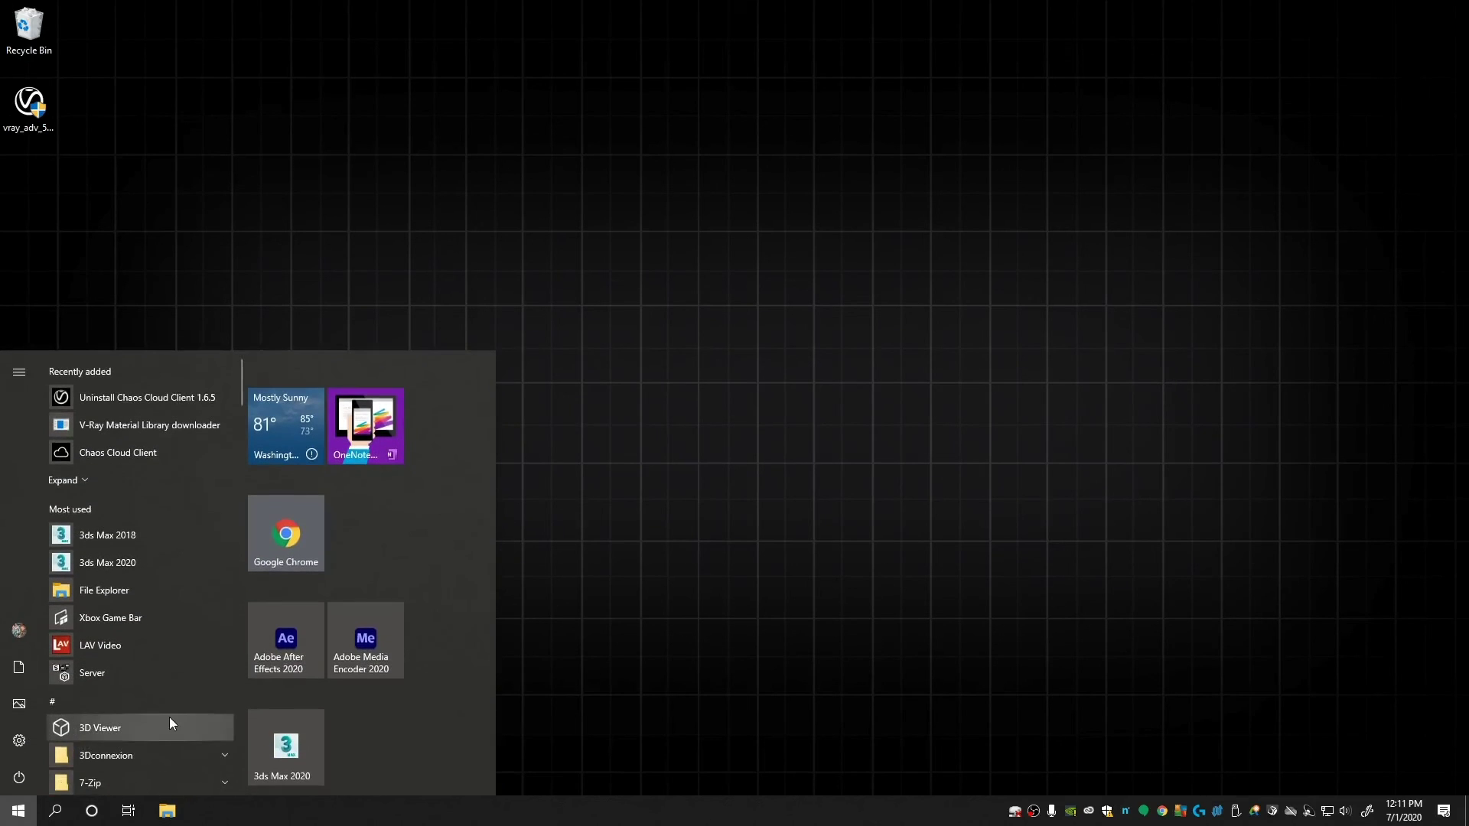
{"action": "left_click", "coordinate": [302, 536]}
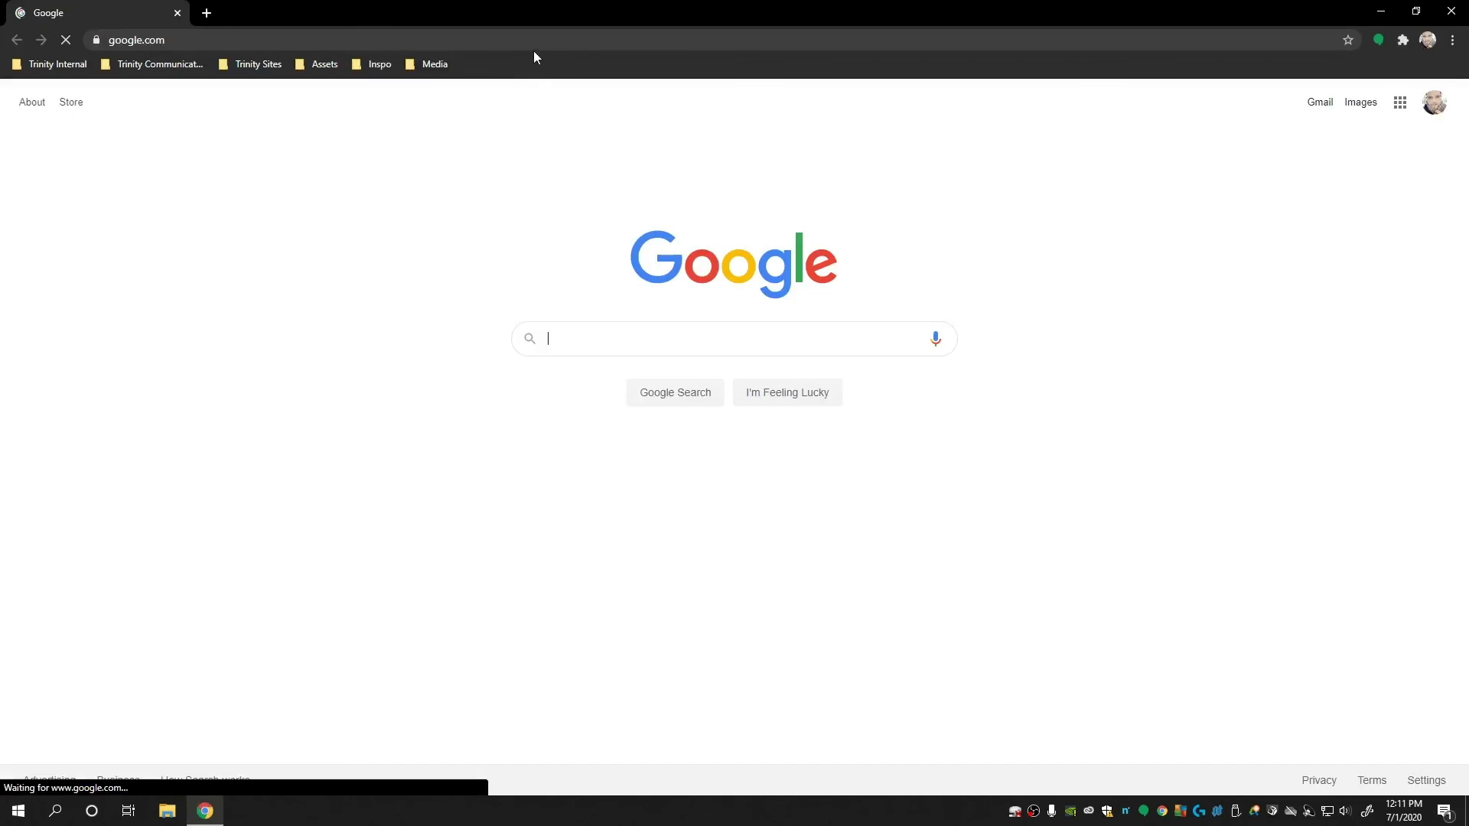
{"action": "left_click", "coordinate": [538, 40]}
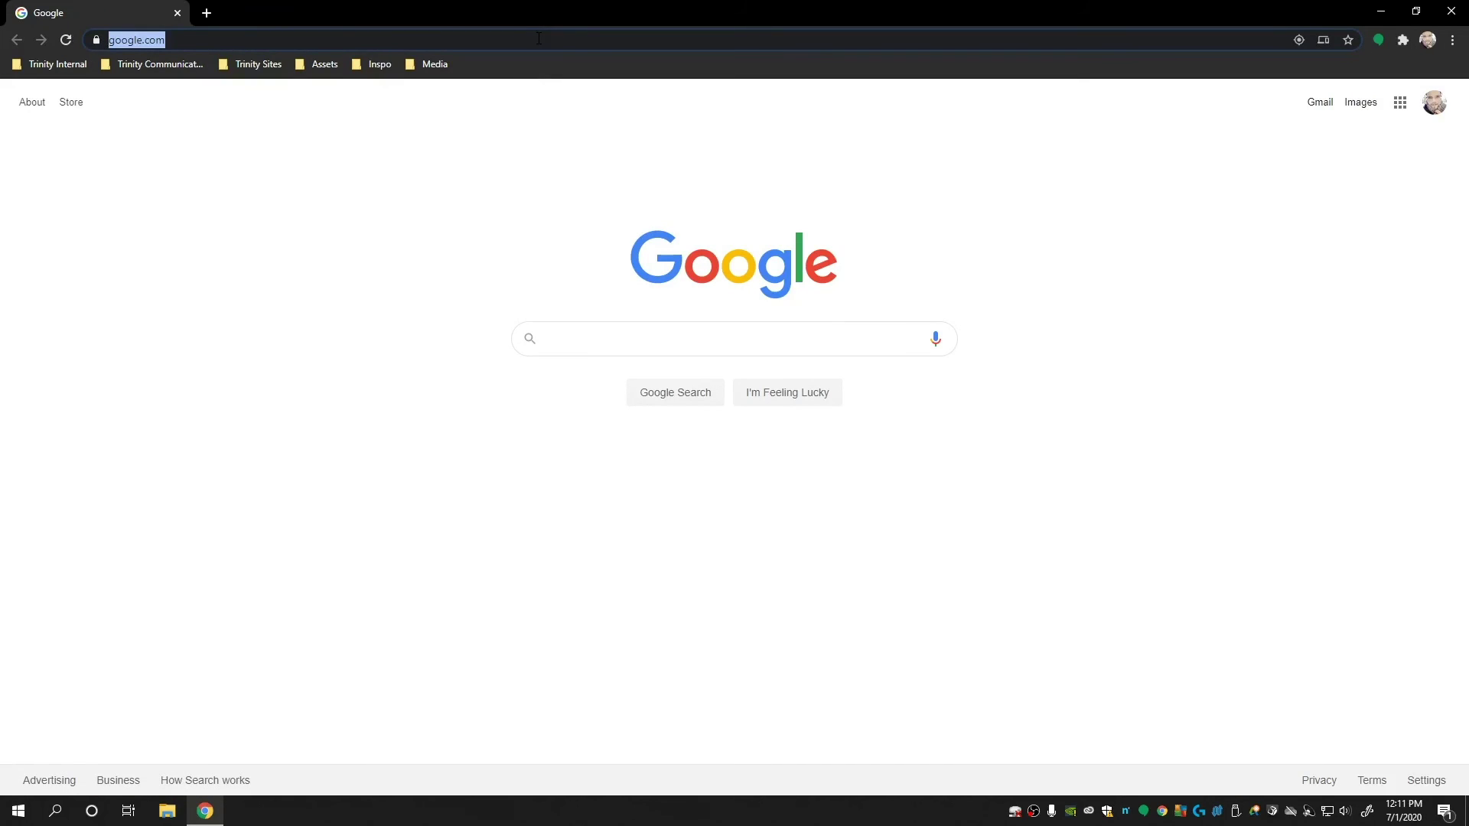
{"action": "type", "text": "localhost:30304"}
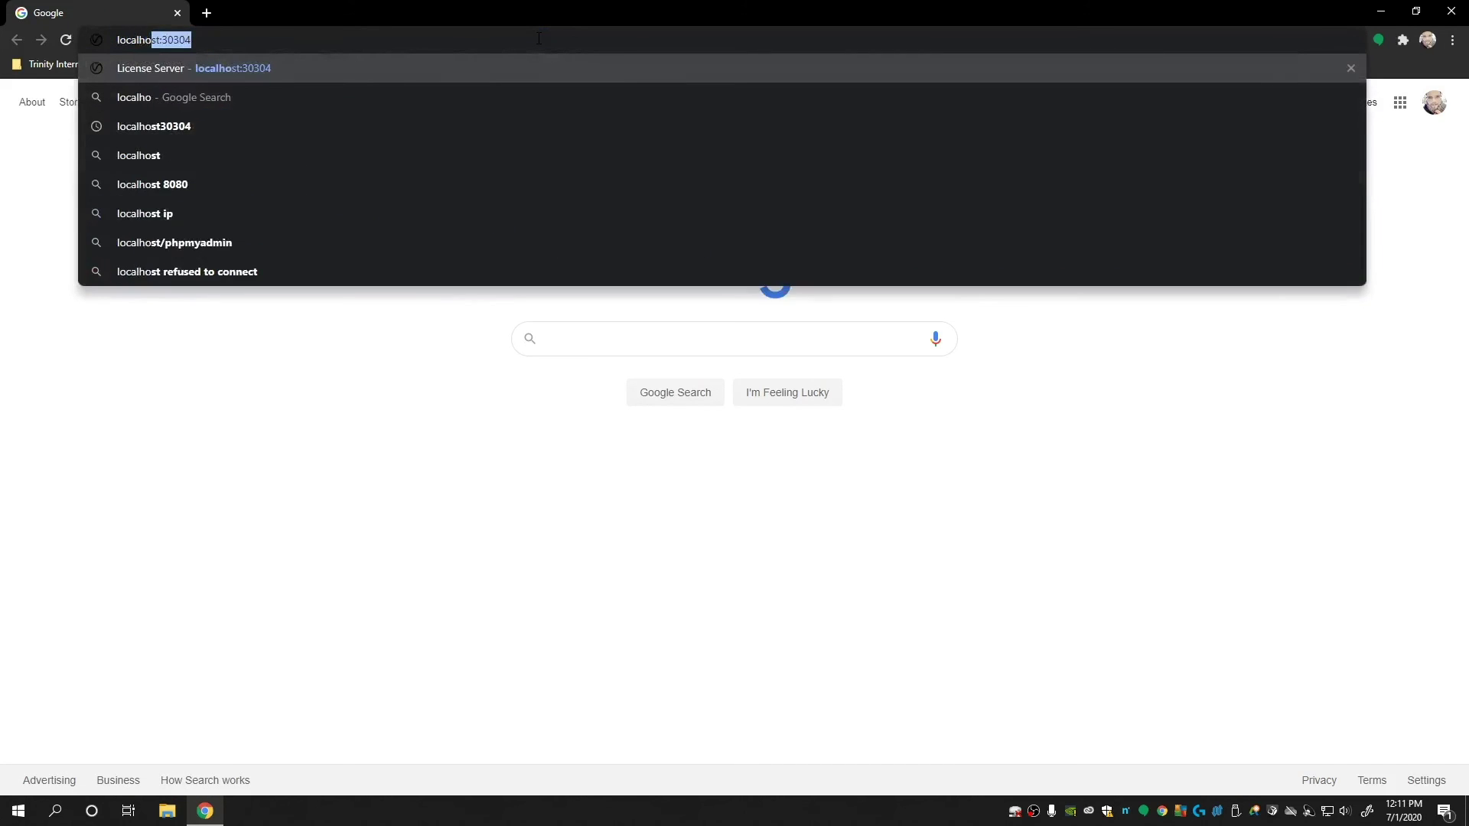
{"action": "key", "text": "Right"}
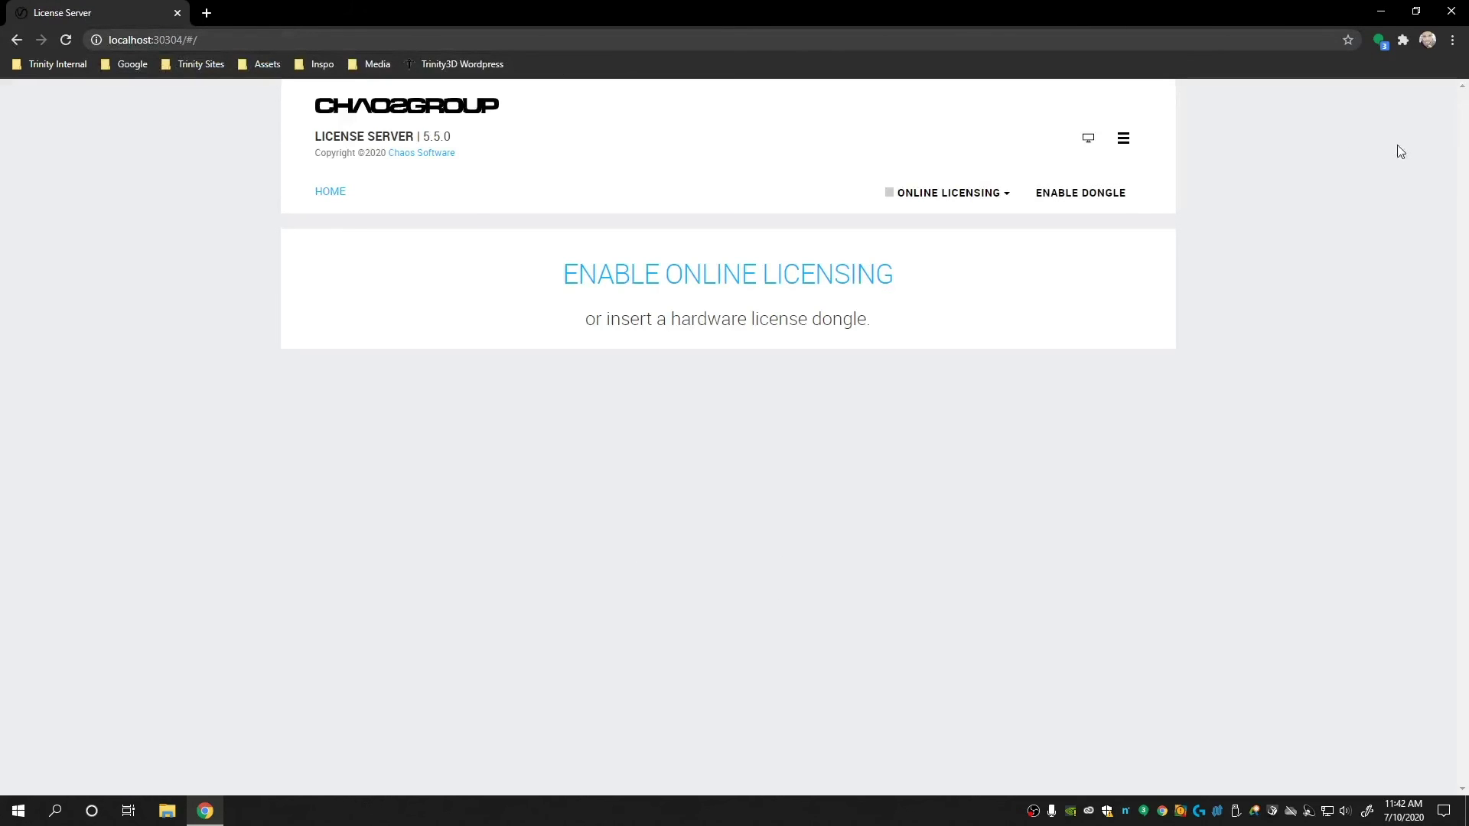
Step: Sign in to online licensing and confirm the options now show SIGN OUT
{"action": "left_click", "coordinate": [1001, 209]}
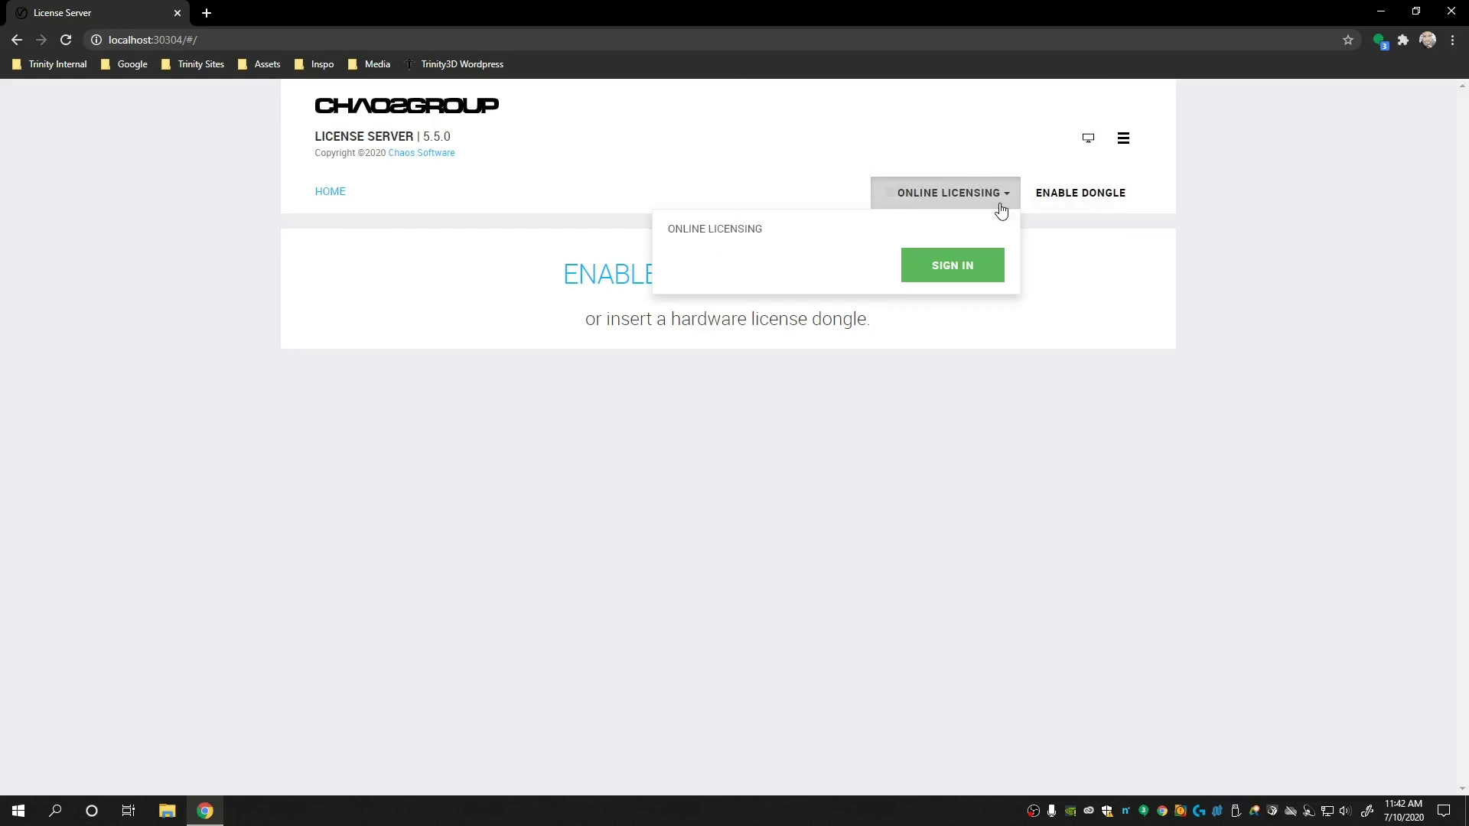
{"action": "left_click", "coordinate": [938, 277]}
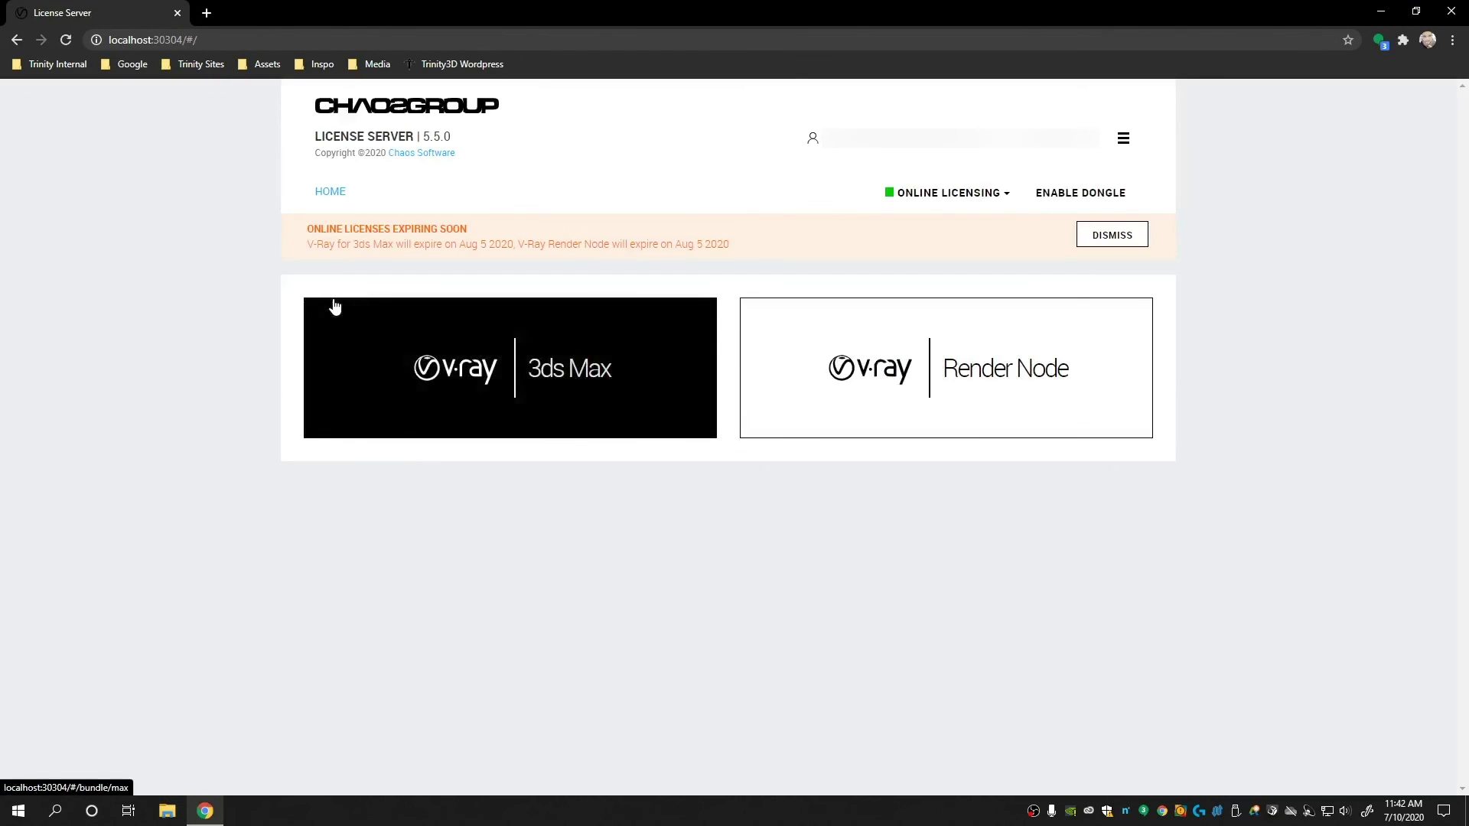
{"action": "left_click", "coordinate": [1004, 195]}
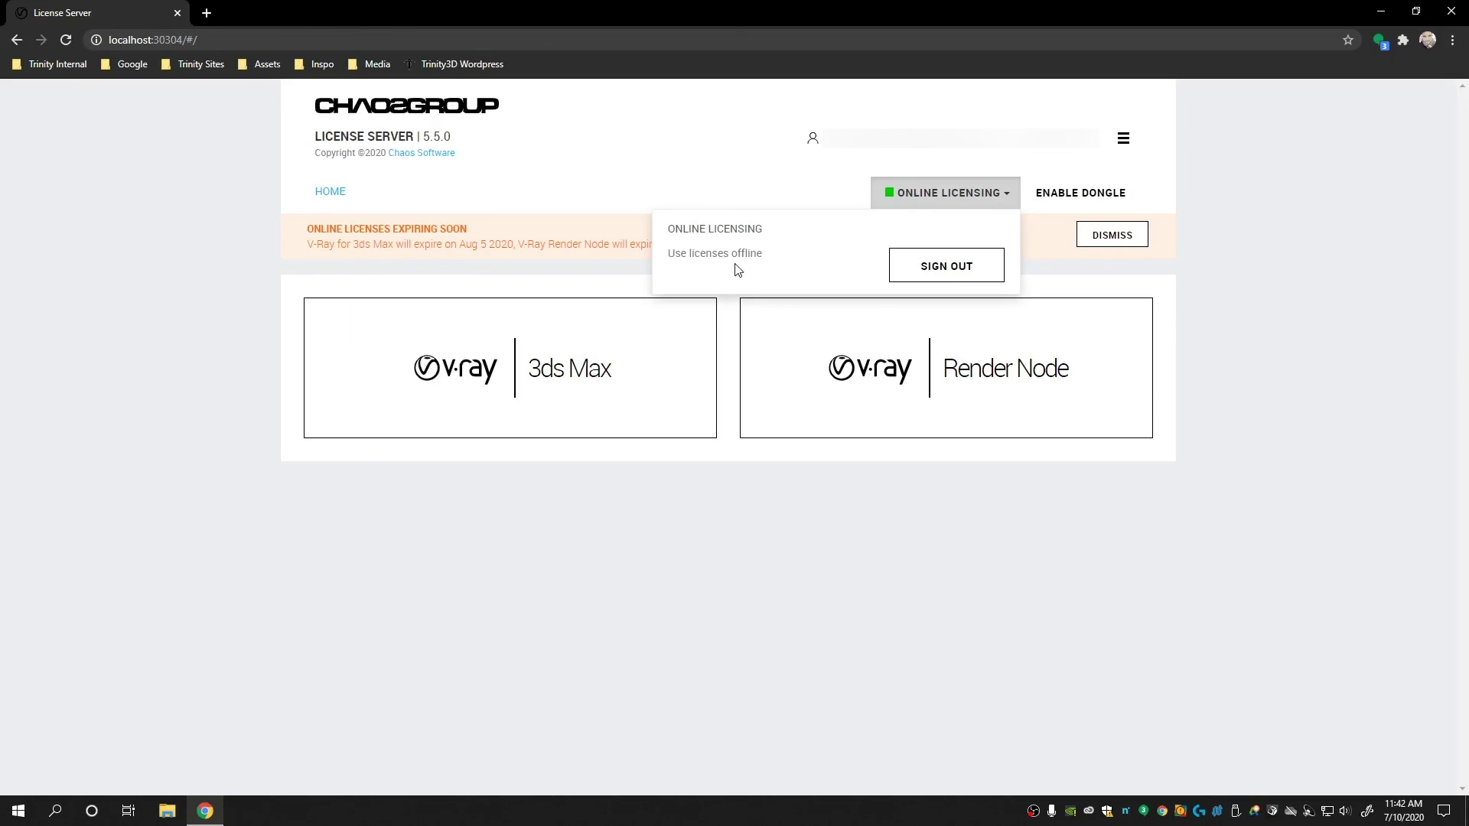
{"action": "left_click", "coordinate": [1225, 341]}
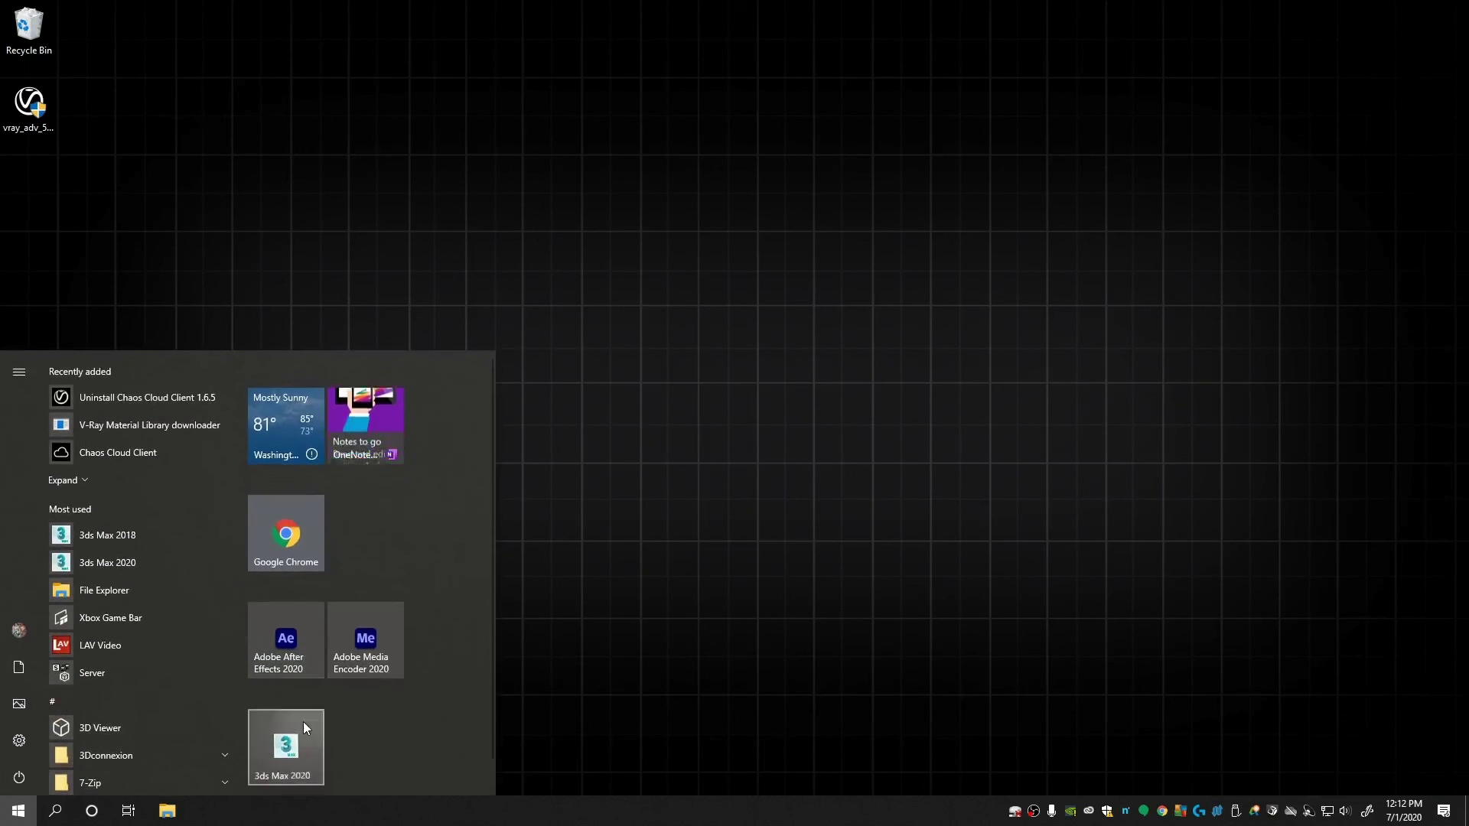
Step: Launch 3ds Max 2020 on TestScene01.max and render the teapot with Shift+Q in the V-Ray Frame Buffer
{"action": "left_click", "coordinate": [303, 722]}
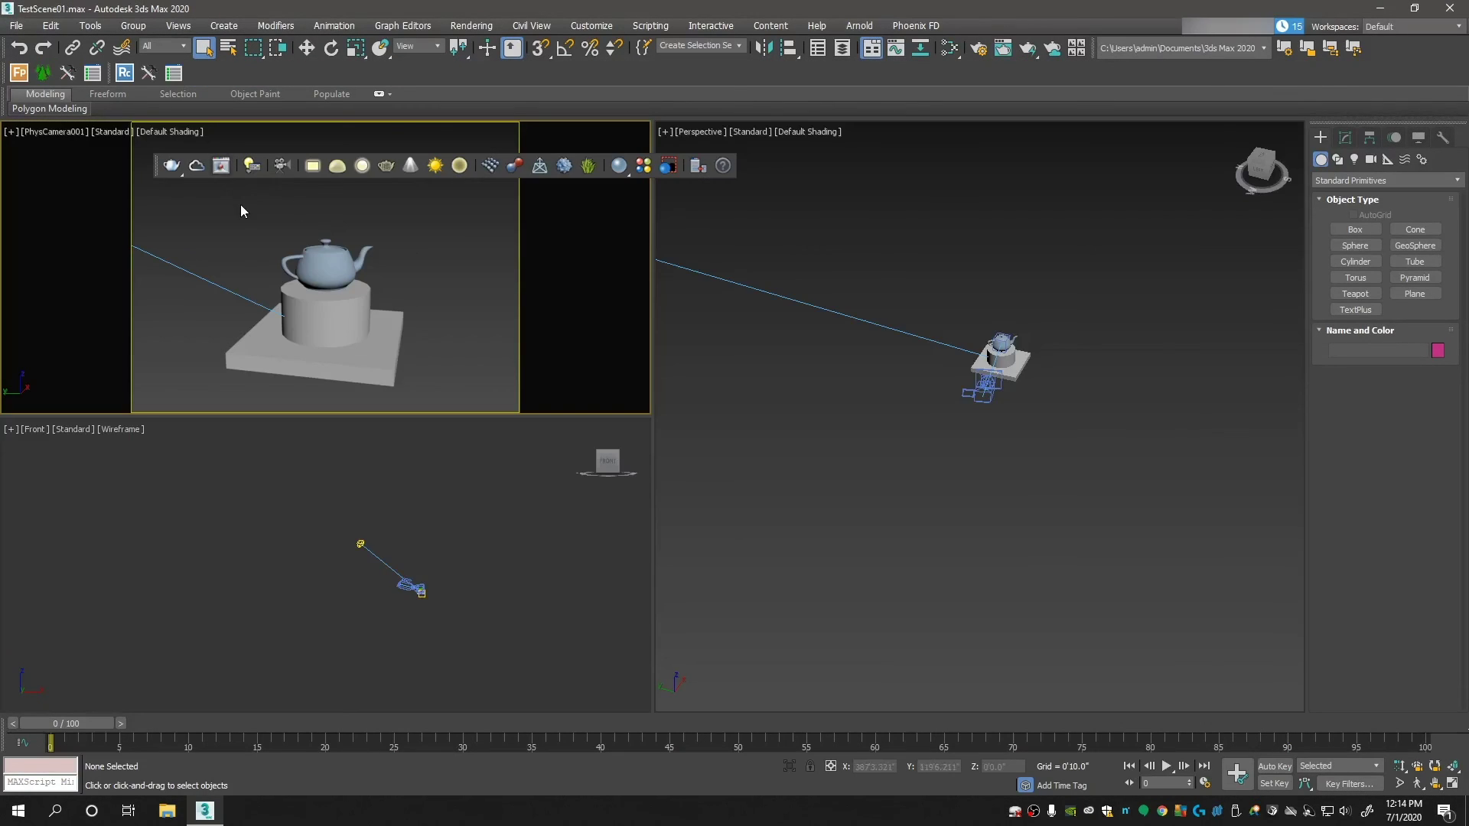
{"action": "key", "text": "shift+q"}
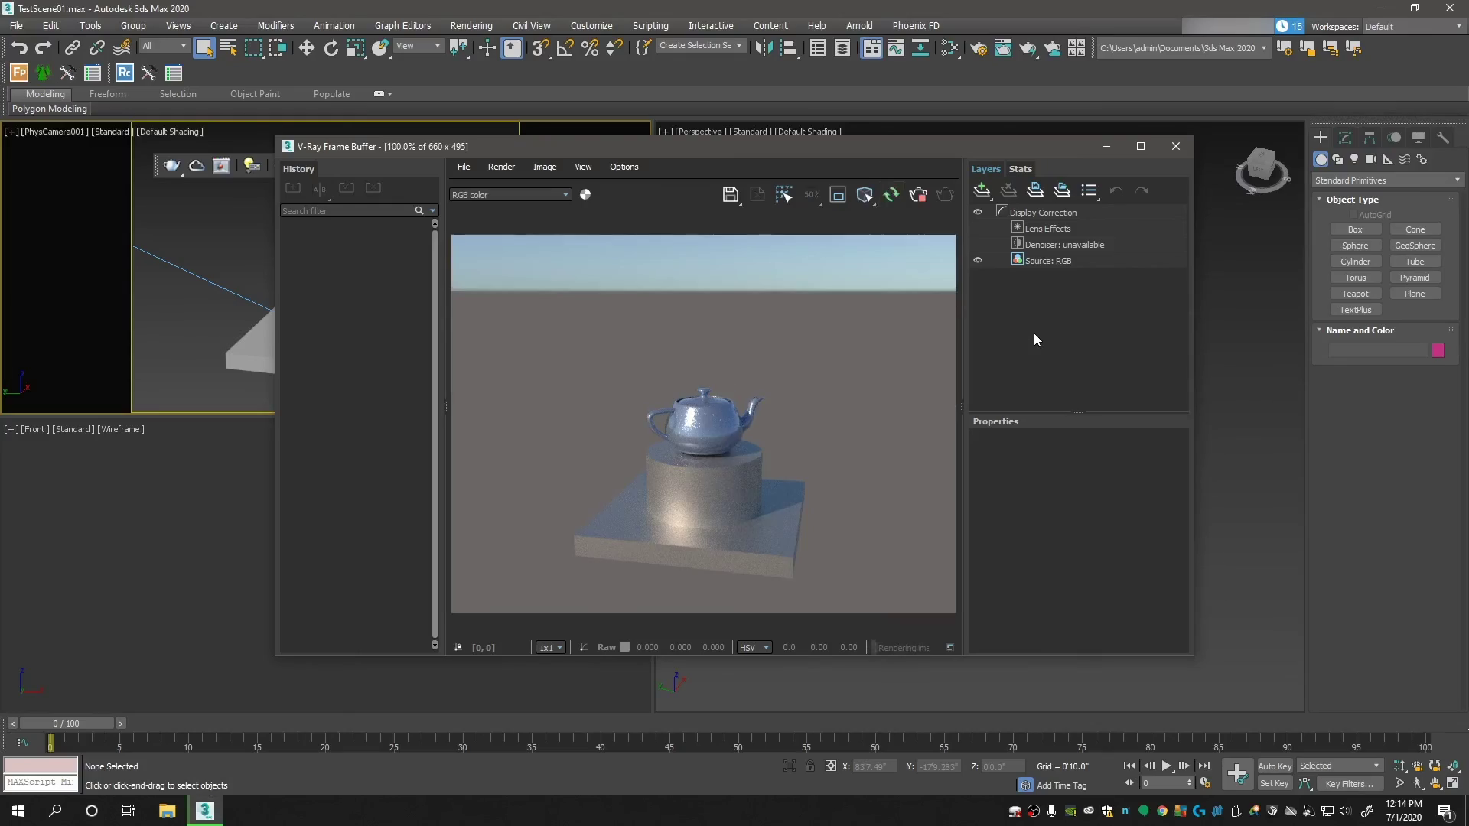